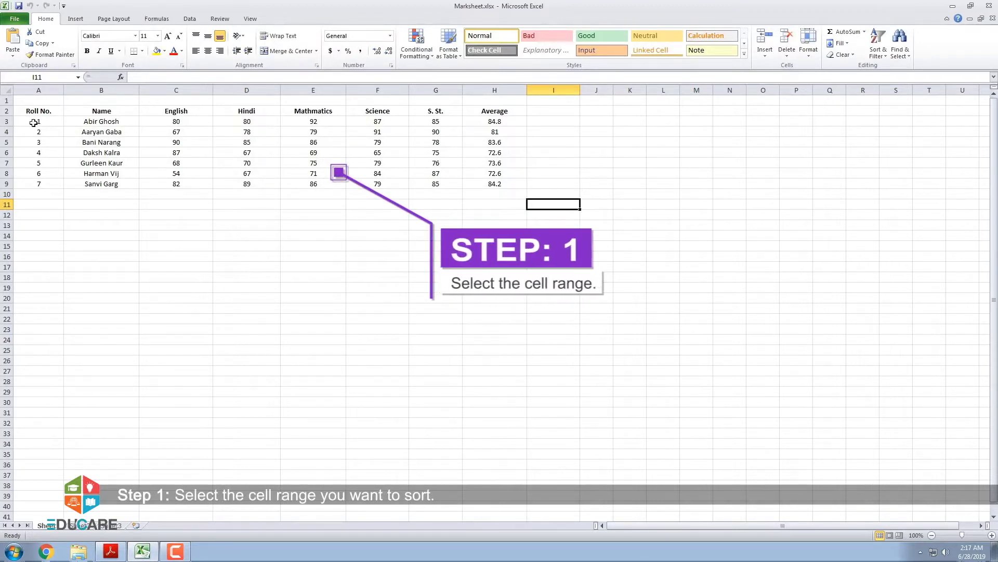
Select the student records A3:H9 and switch to the Data tab.
drag(30, 121, 524, 184)
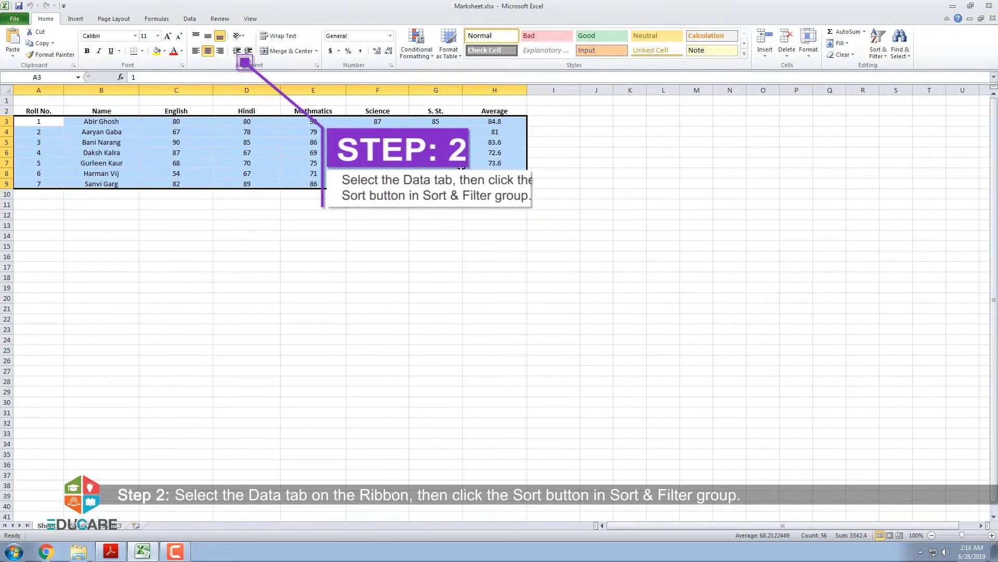
click(190, 21)
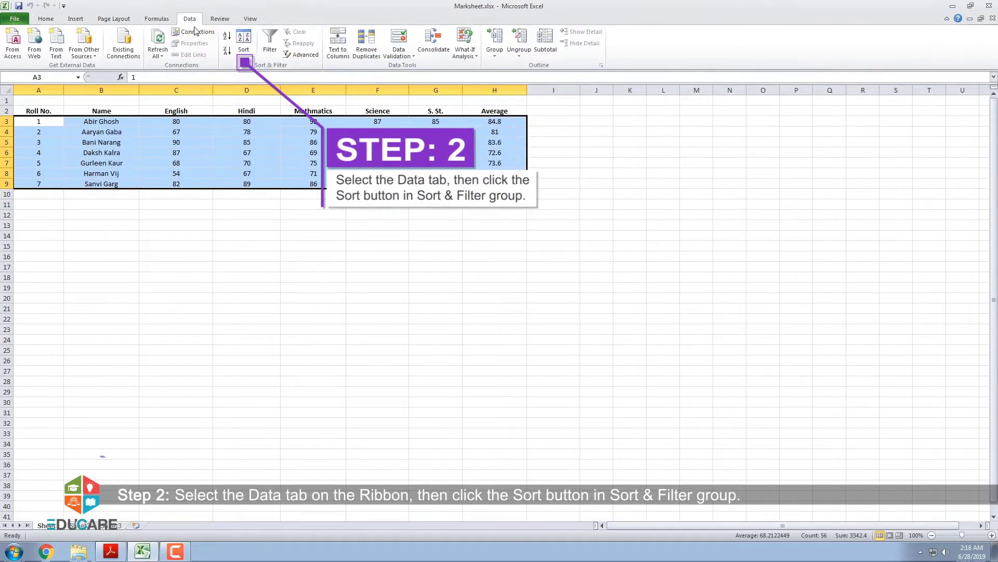
Sort the selected rows by English on Values, Largest to Smallest.
click(243, 47)
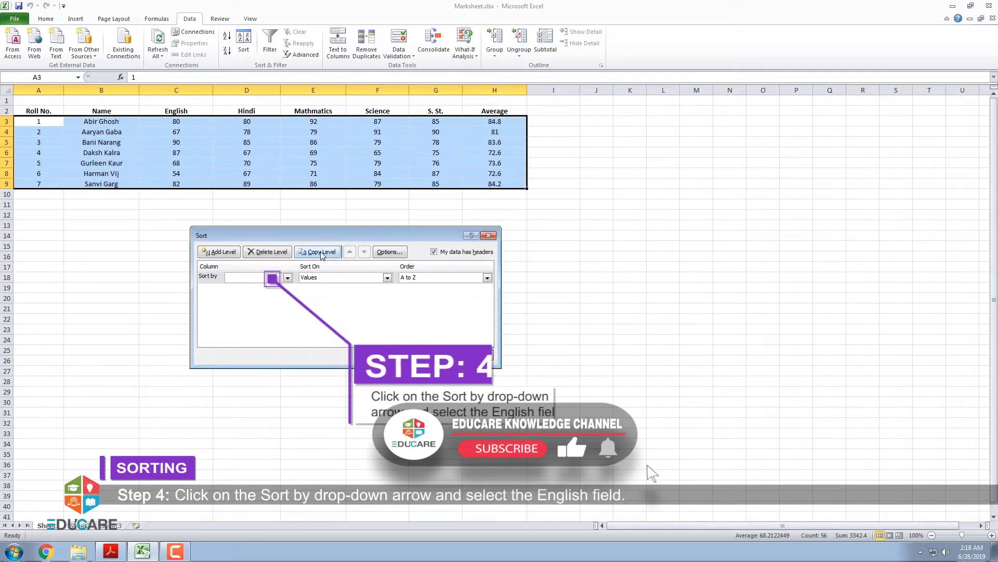
click(287, 278)
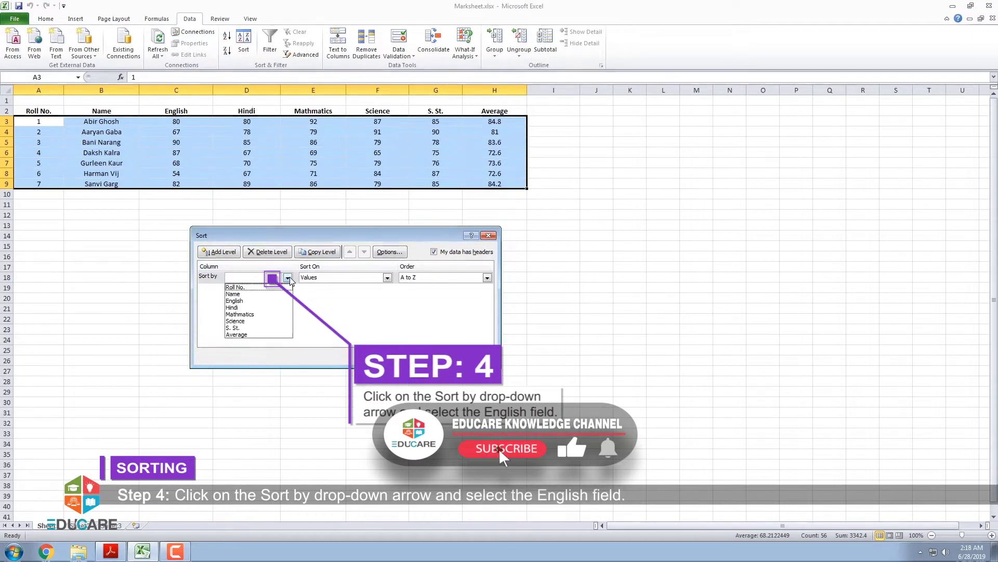
click(281, 301)
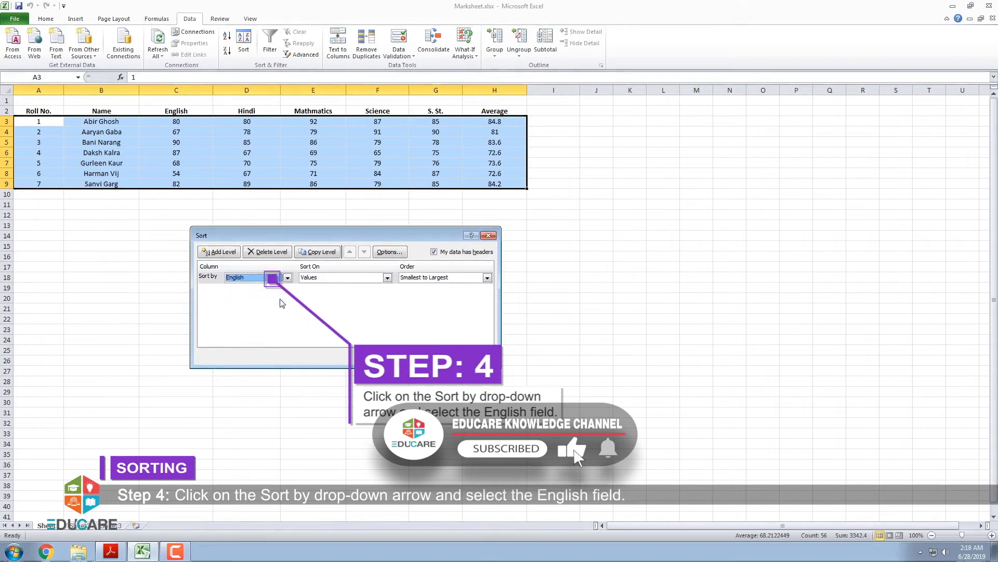
click(388, 278)
click(387, 278)
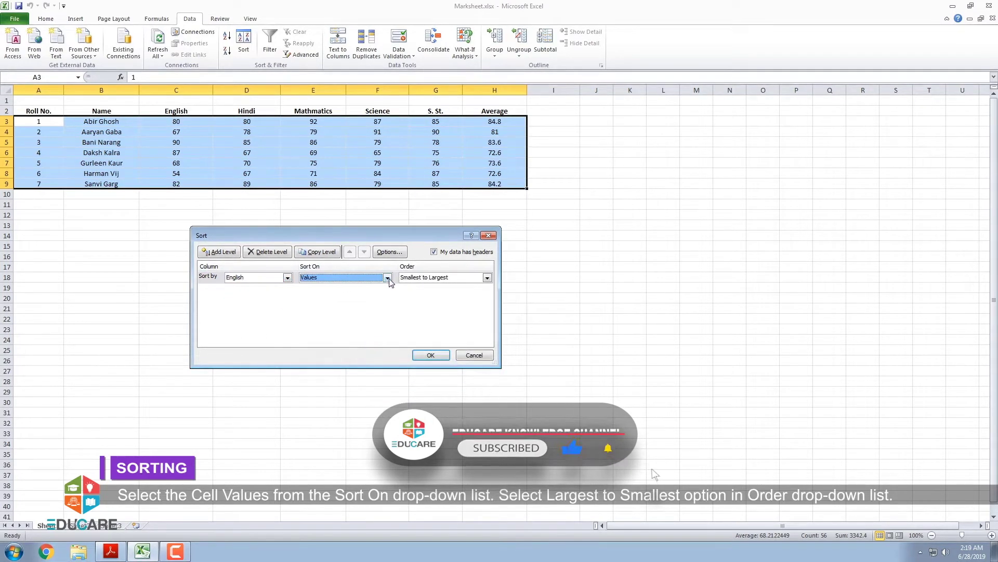
click(487, 278)
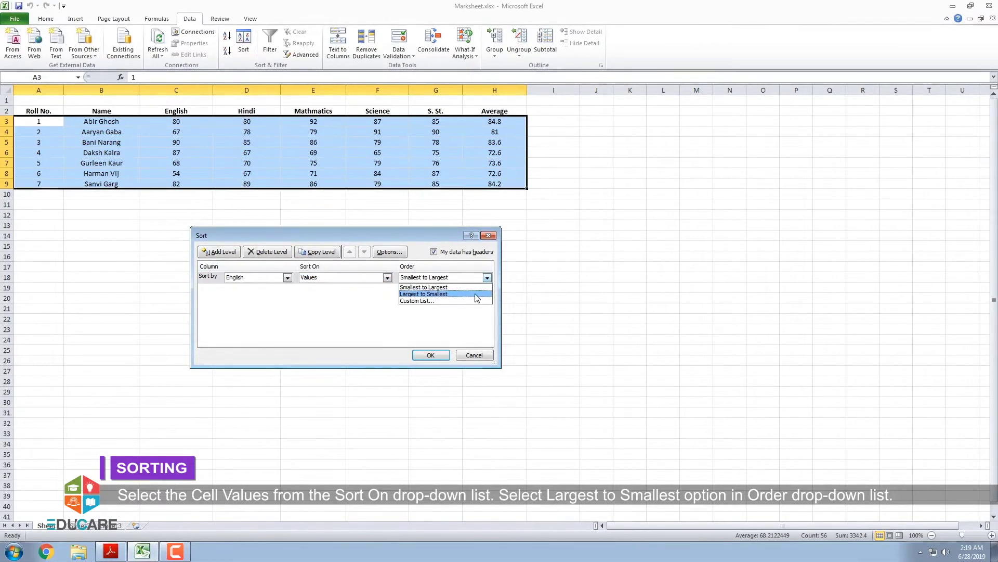
click(476, 294)
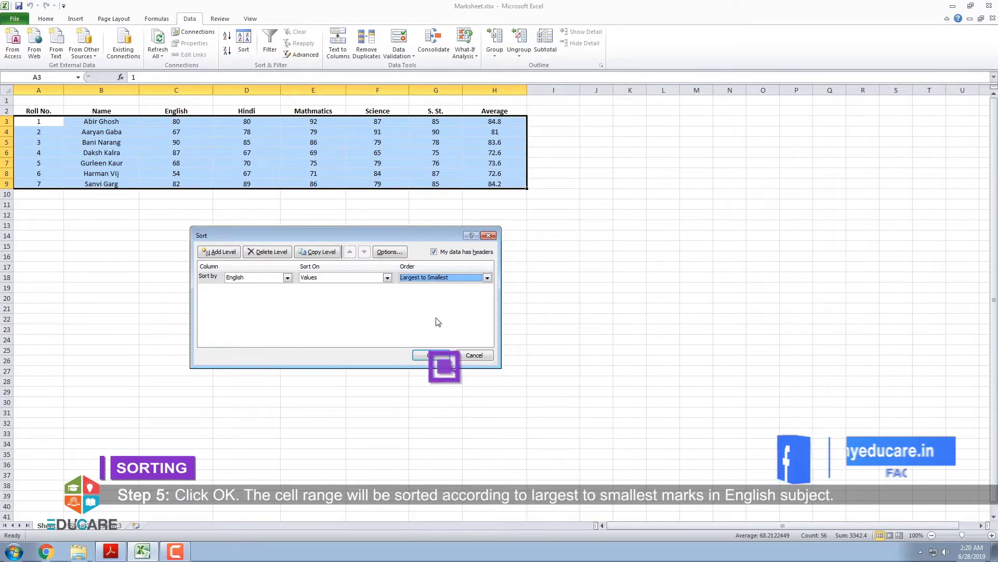
click(431, 356)
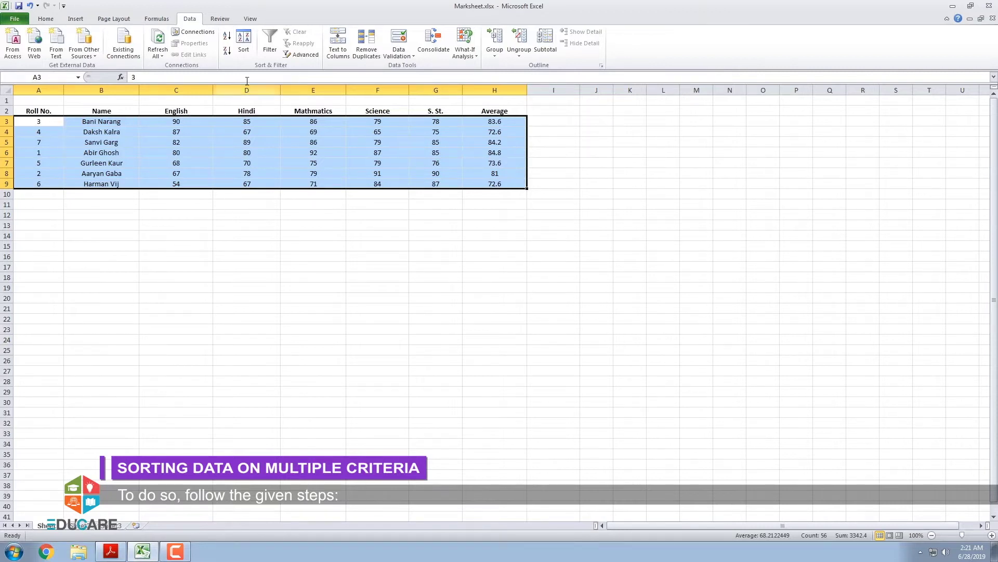
Add a second sort level: Roll No. on Values, Smallest to Largest, after English.
click(244, 52)
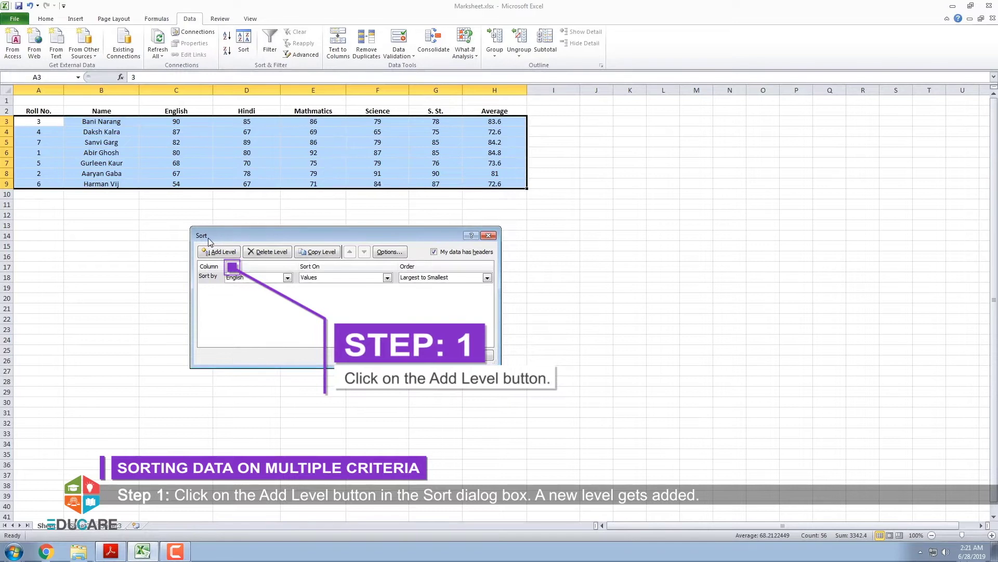
click(220, 253)
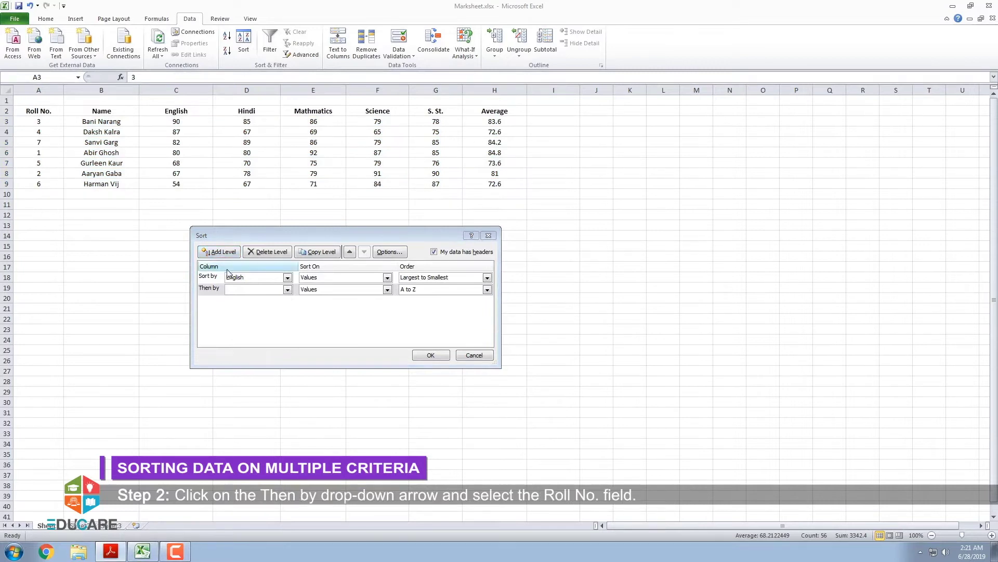
click(287, 289)
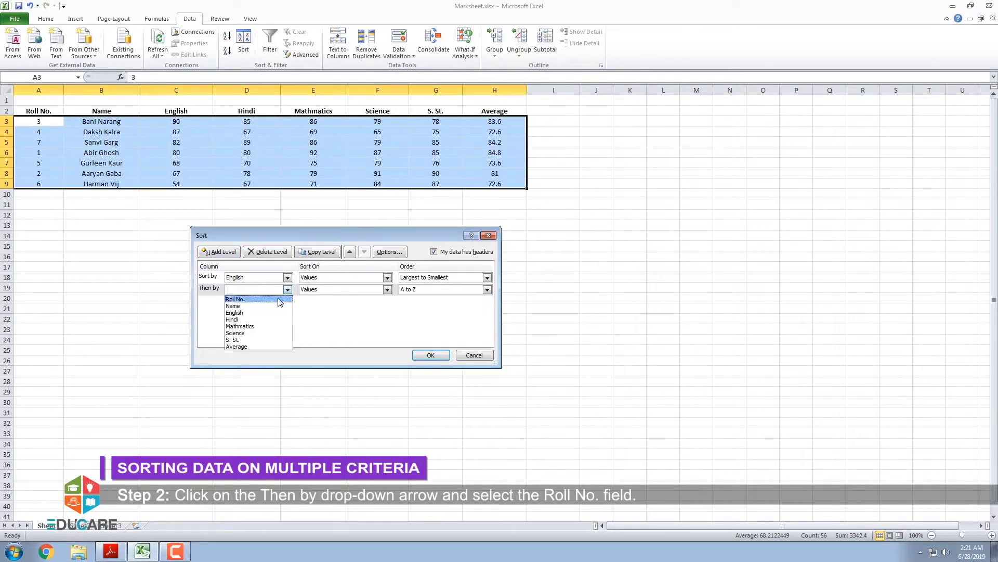
click(279, 300)
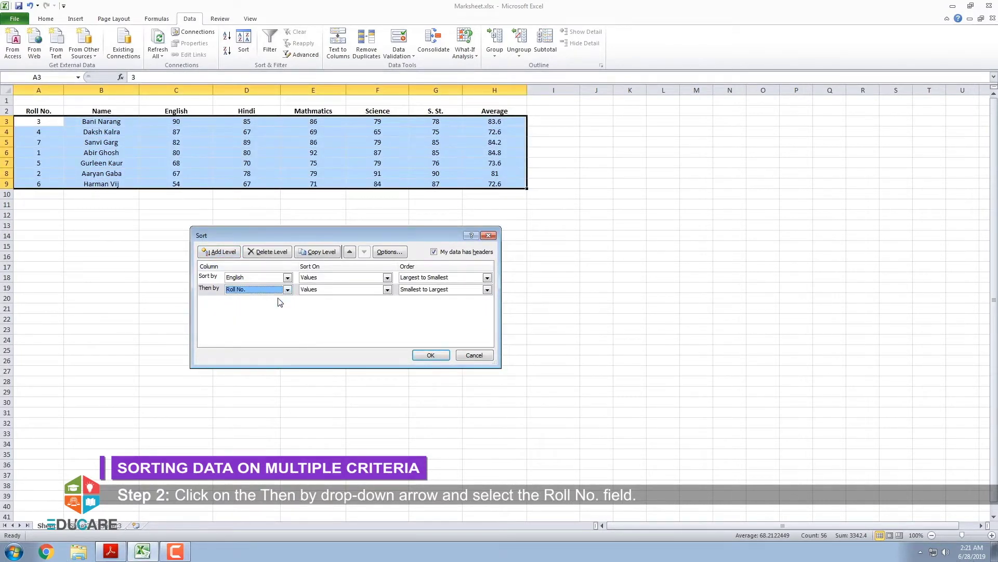
click(388, 290)
click(364, 299)
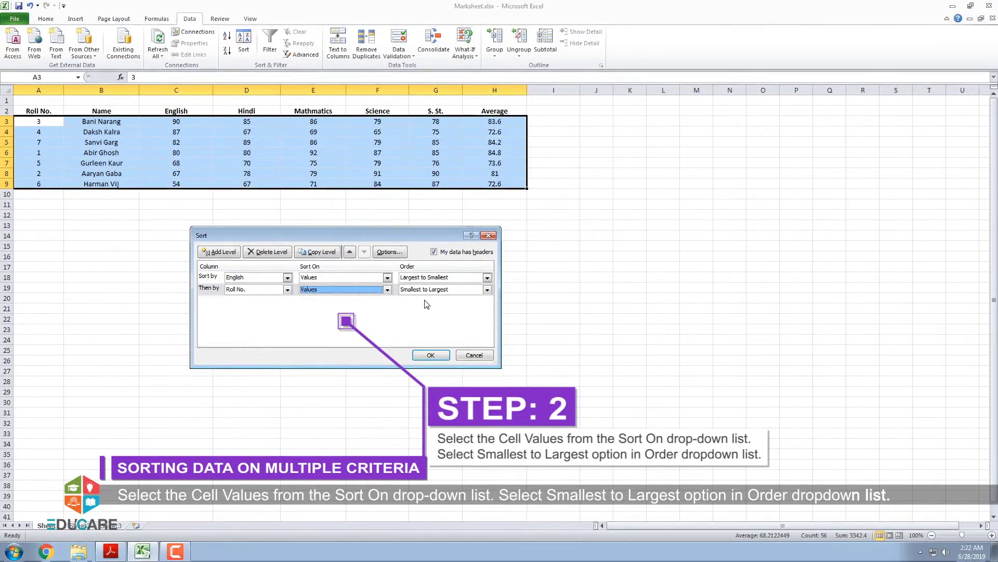
click(461, 289)
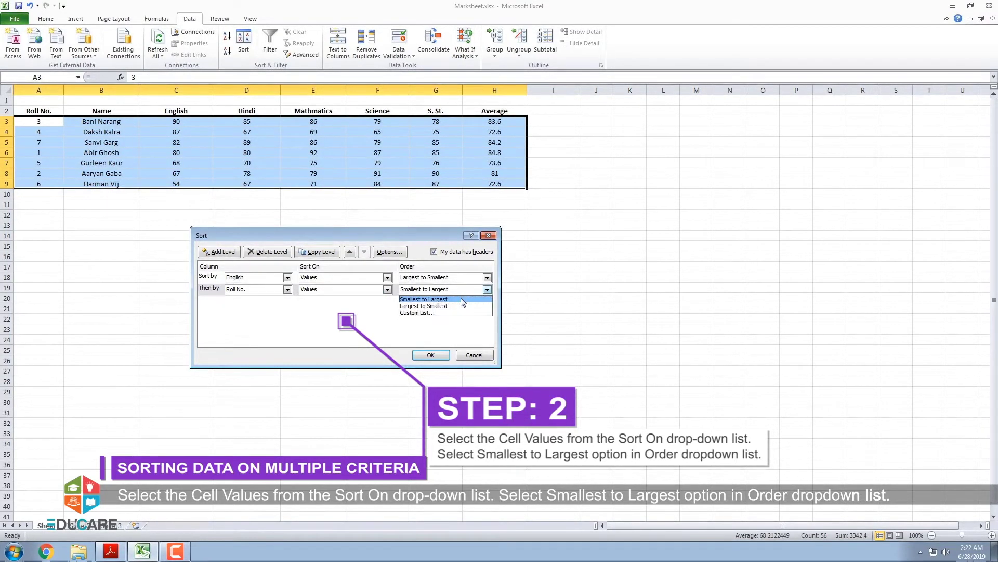
click(461, 298)
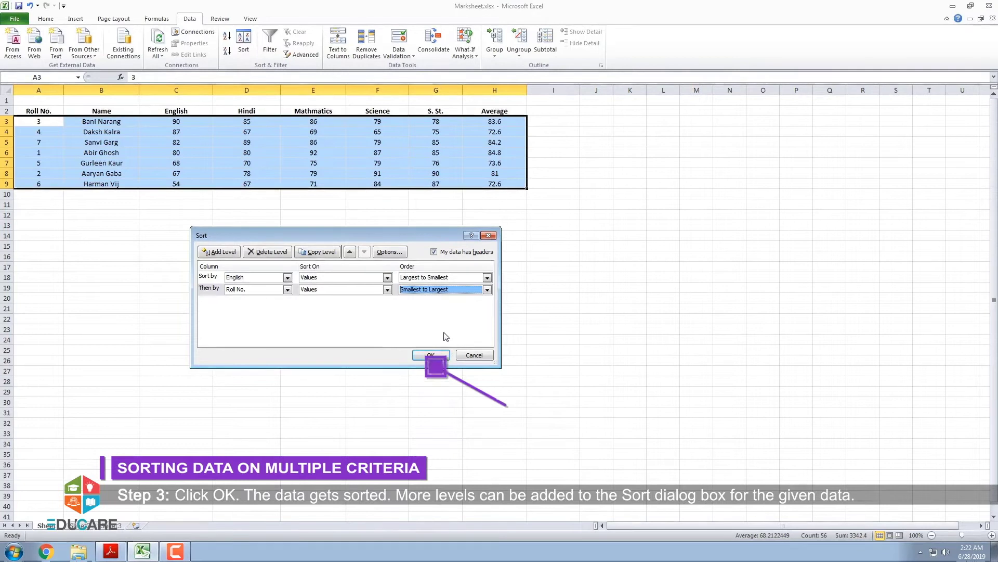
click(431, 355)
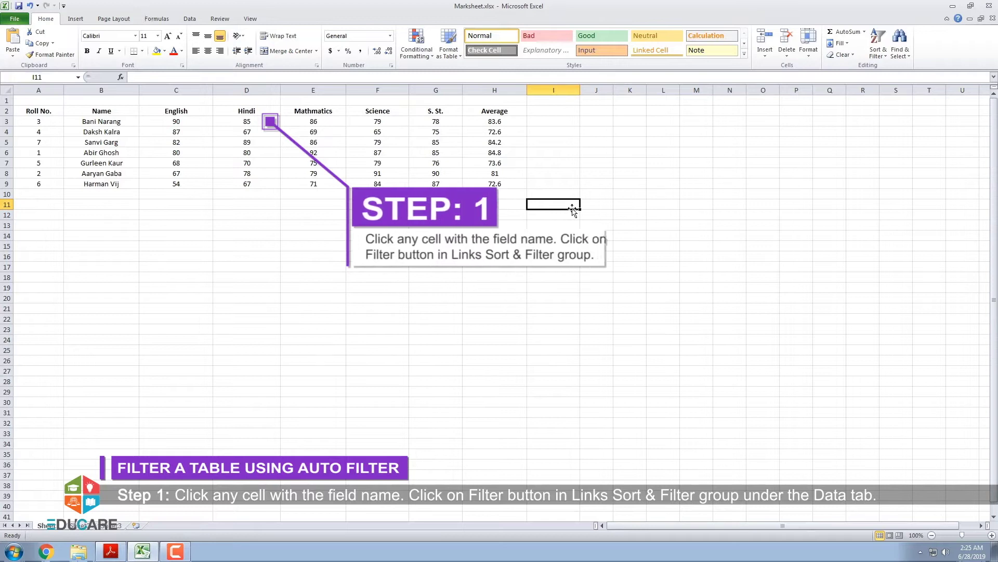
Turn on AutoFilter for the marksheet headers from cell D2.
click(270, 110)
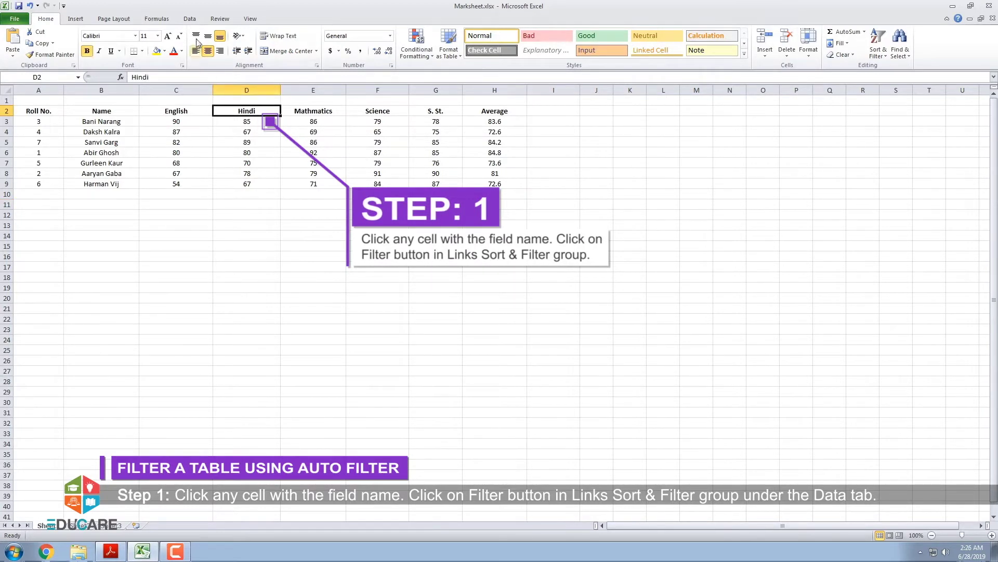
click(190, 20)
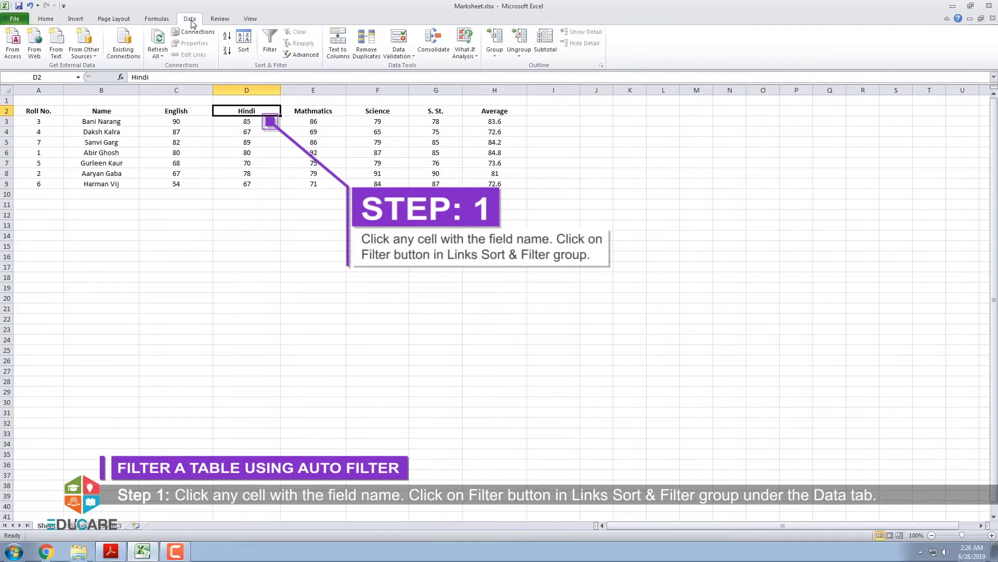
click(271, 52)
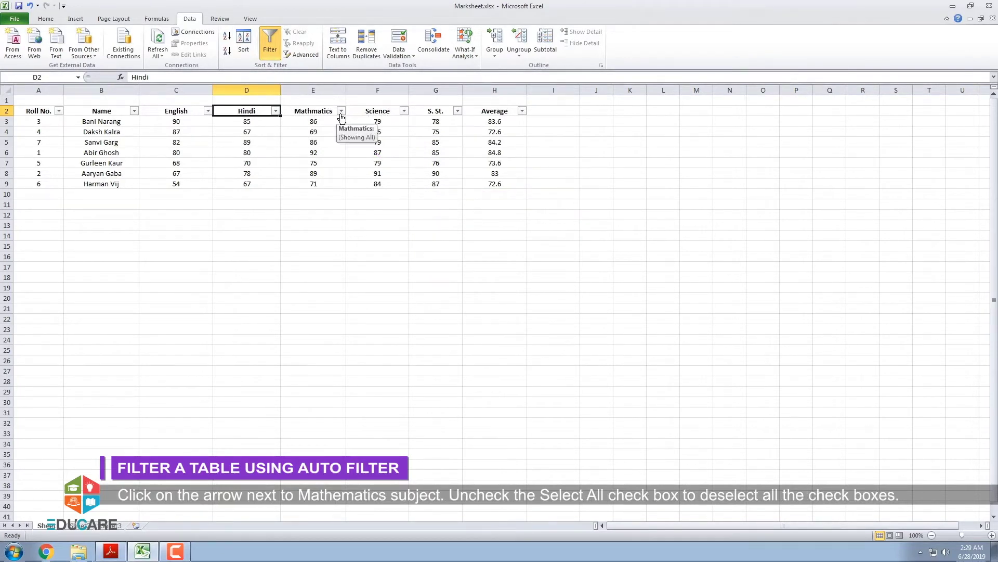
Filter the Mathematics column to show only rows with marks 92 and 89.
click(341, 111)
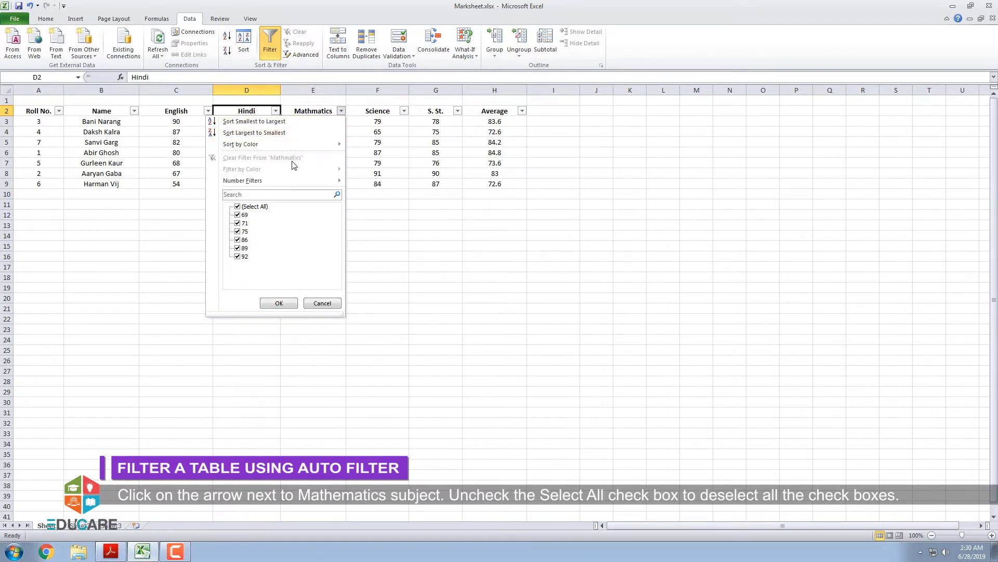
click(238, 207)
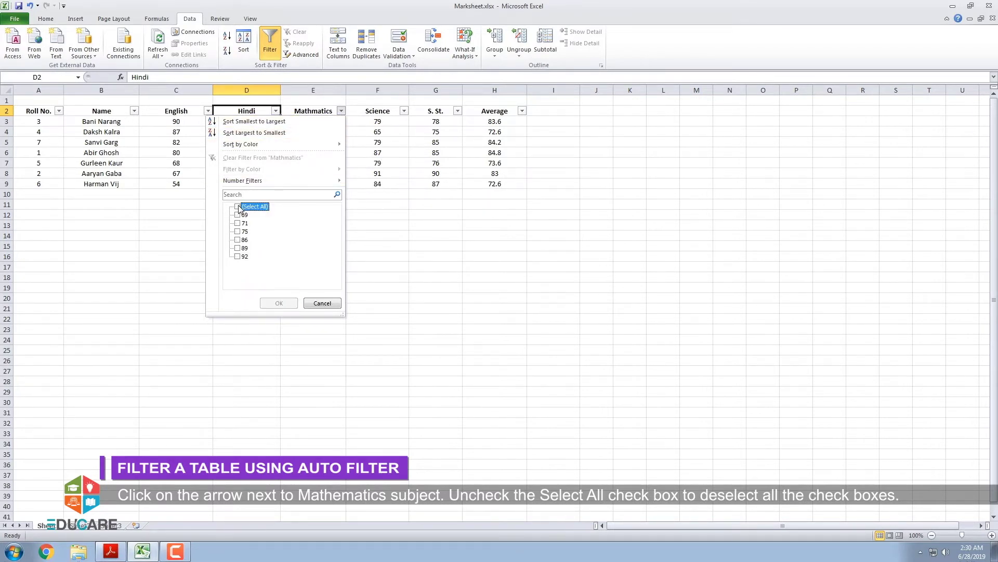
click(237, 257)
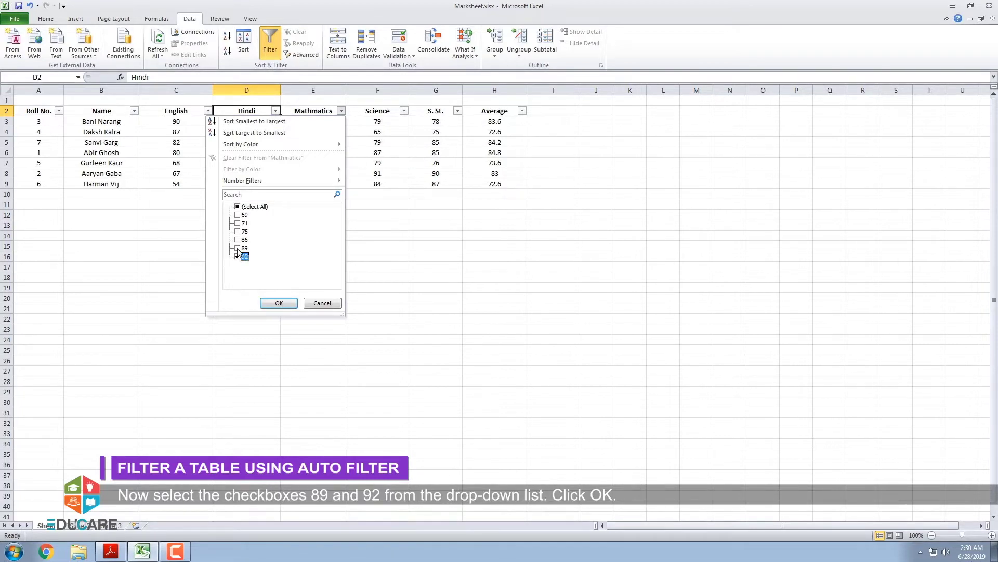
click(237, 248)
click(279, 304)
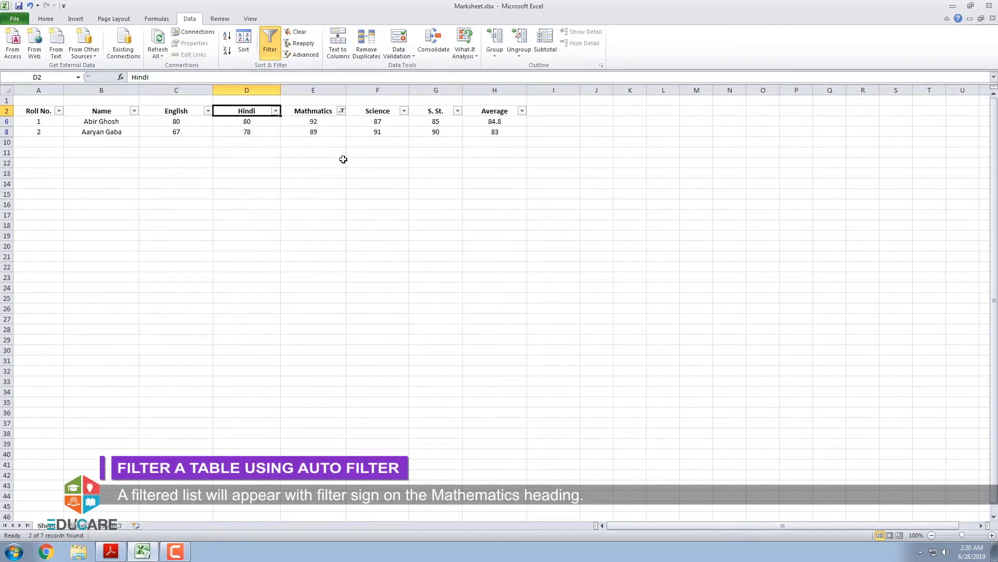
click(344, 154)
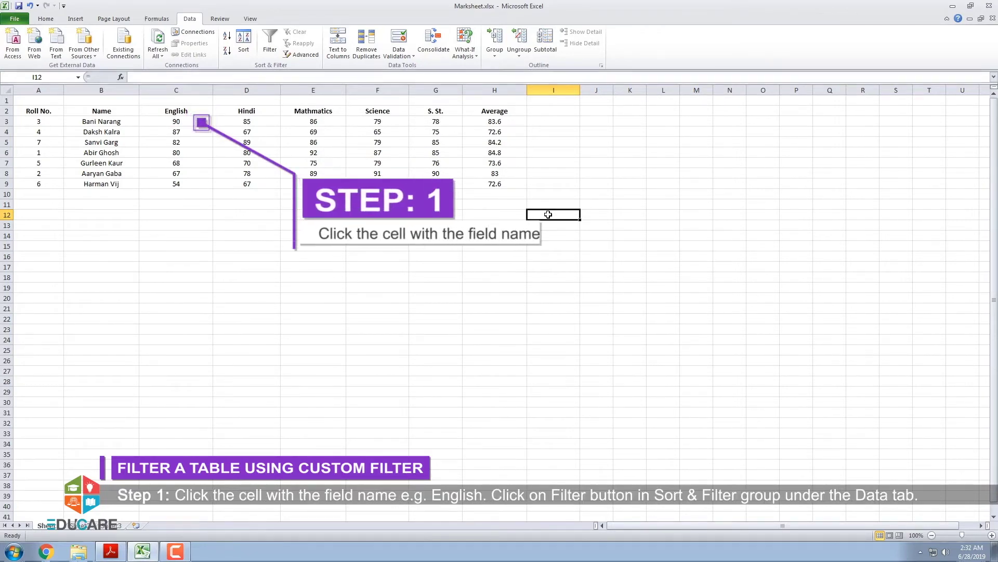
Re-enable filtering from C2 and open Custom Filter under English Number Filters.
click(191, 110)
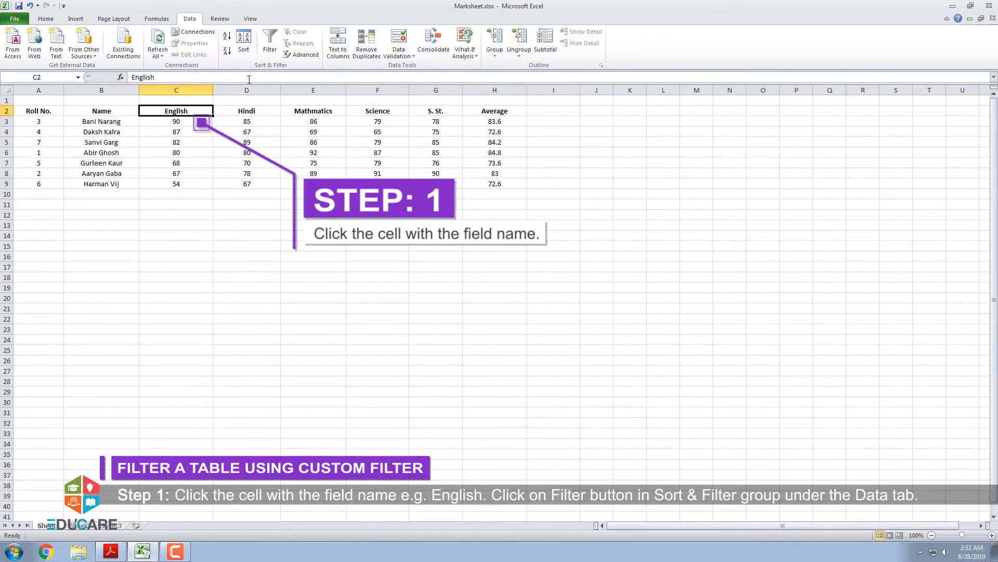
click(271, 51)
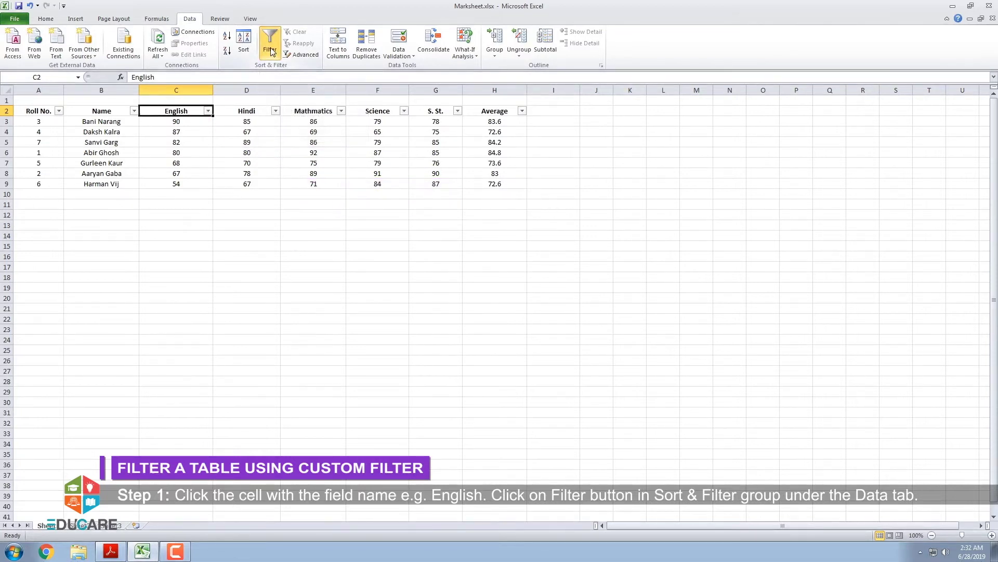
click(208, 112)
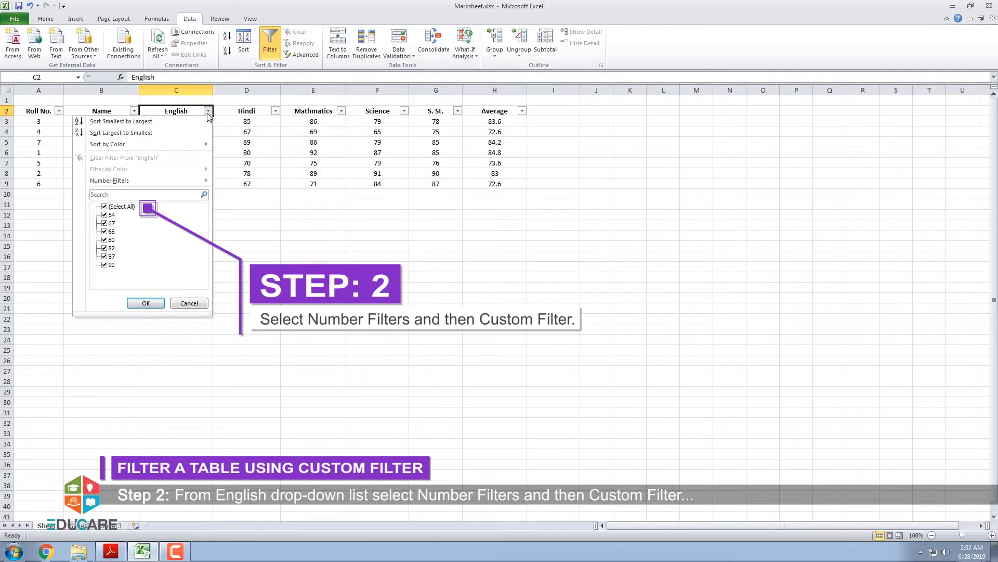
mouse_move(195, 179)
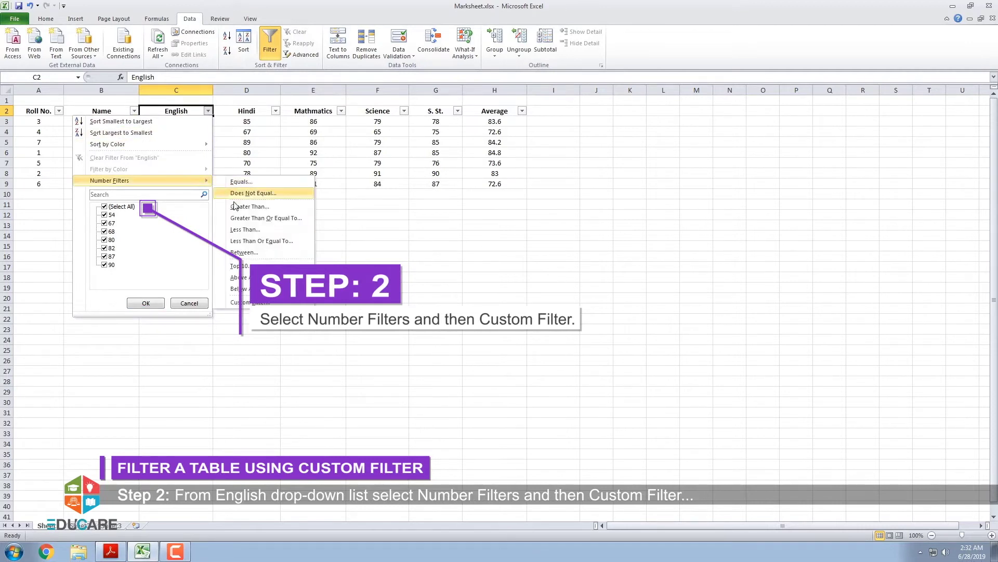
click(240, 302)
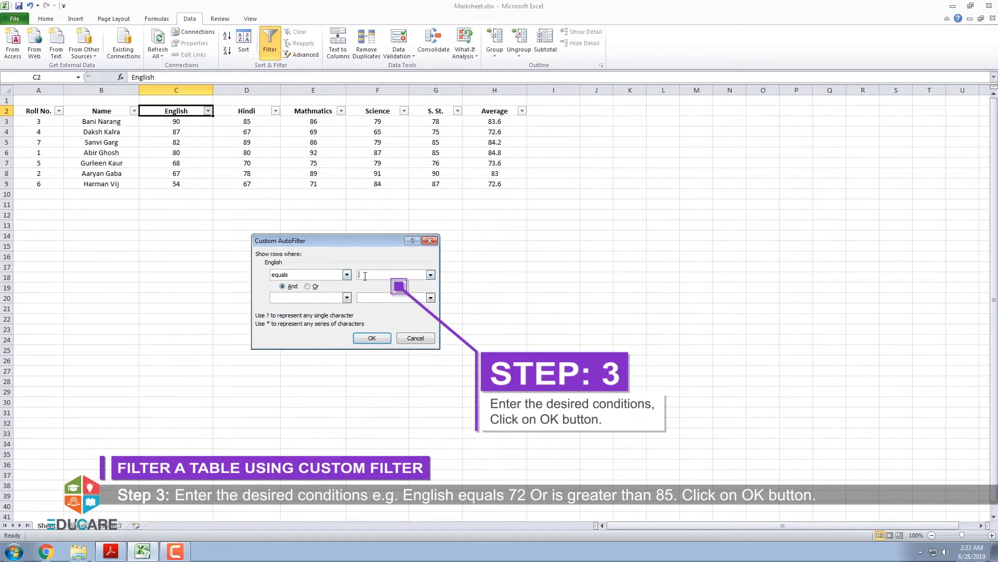
Set the English custom filter to equals 72 Or is greater than 85, and apply.
text(72)
click(307, 286)
click(346, 298)
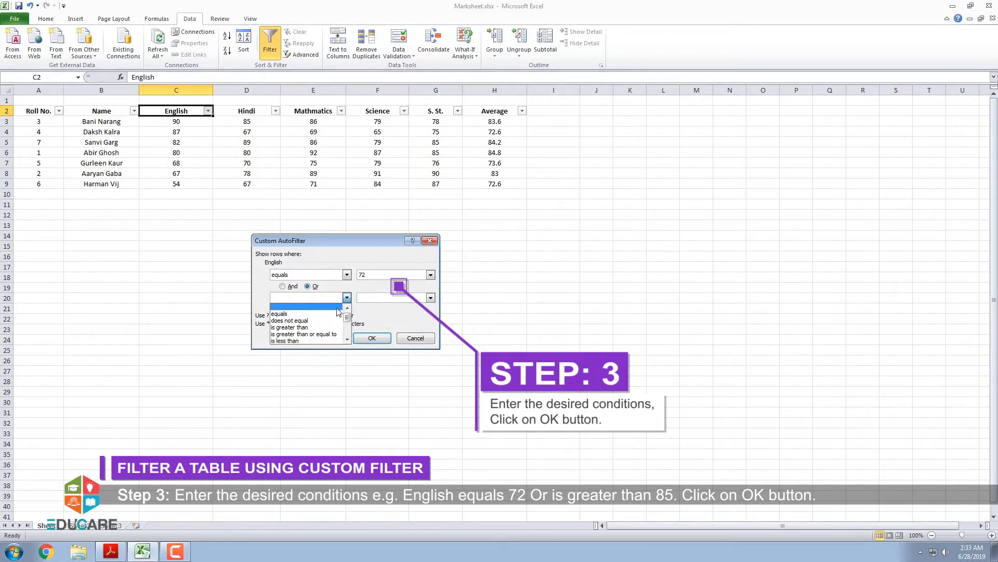
click(319, 327)
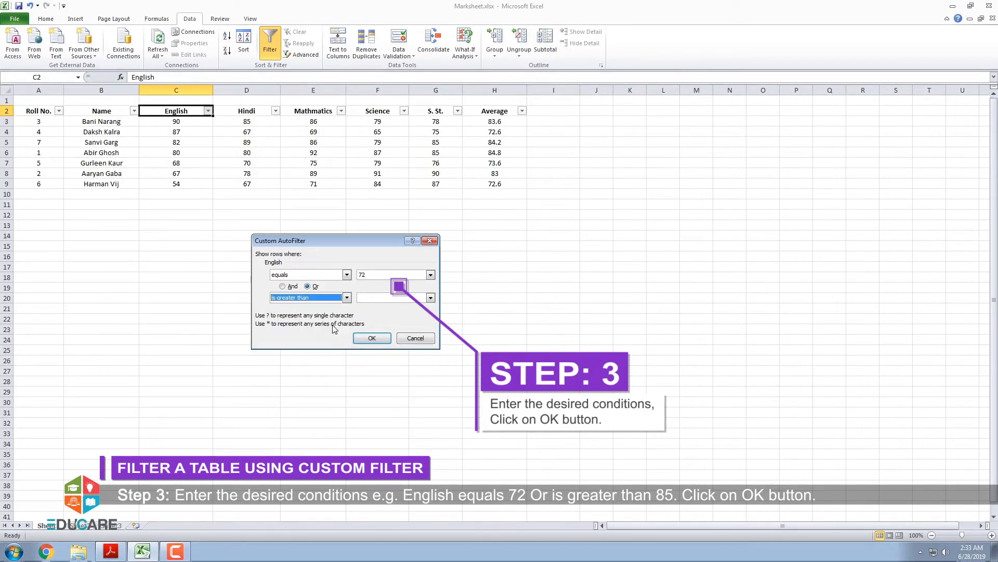
click(430, 298)
text(85)
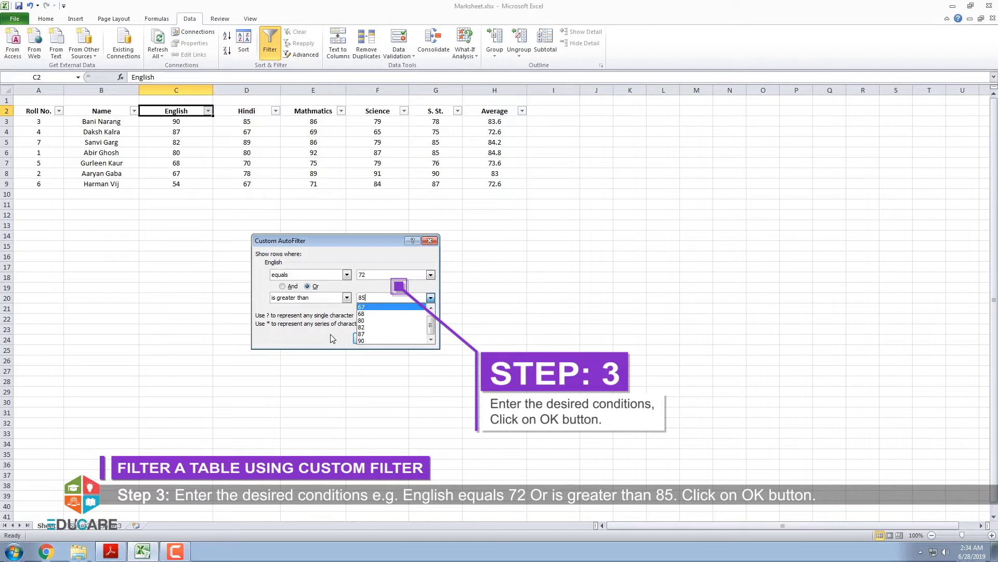
click(330, 334)
click(372, 338)
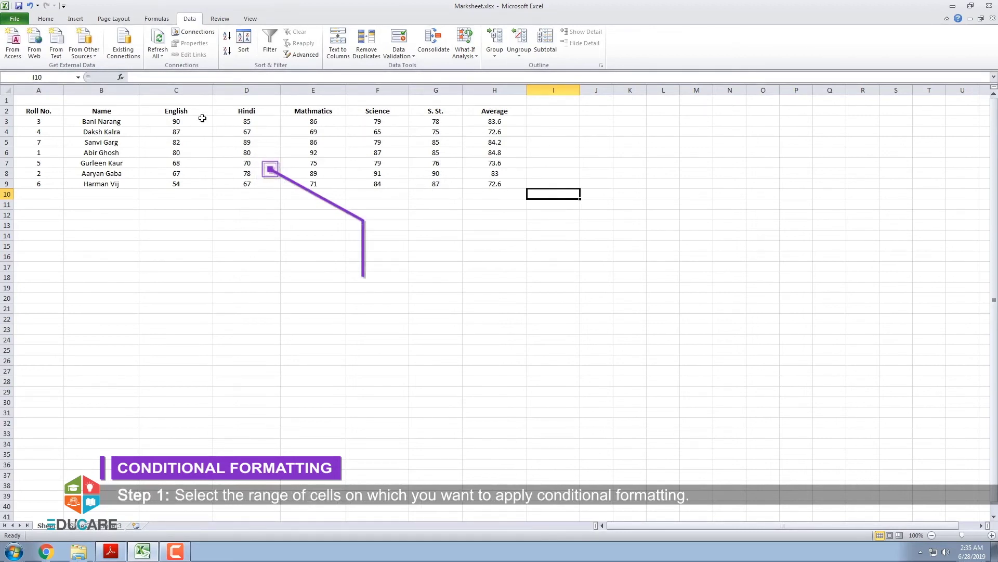
Select C2:H9 and open Conditional Formatting's Highlight Cells Rules on the Home tab.
click(150, 114)
drag(150, 114, 482, 181)
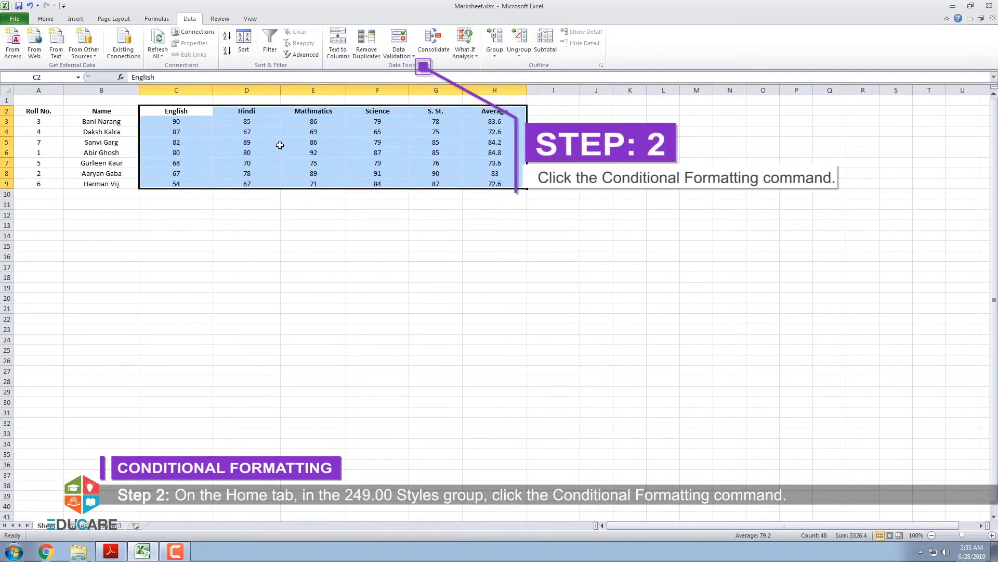
click(53, 20)
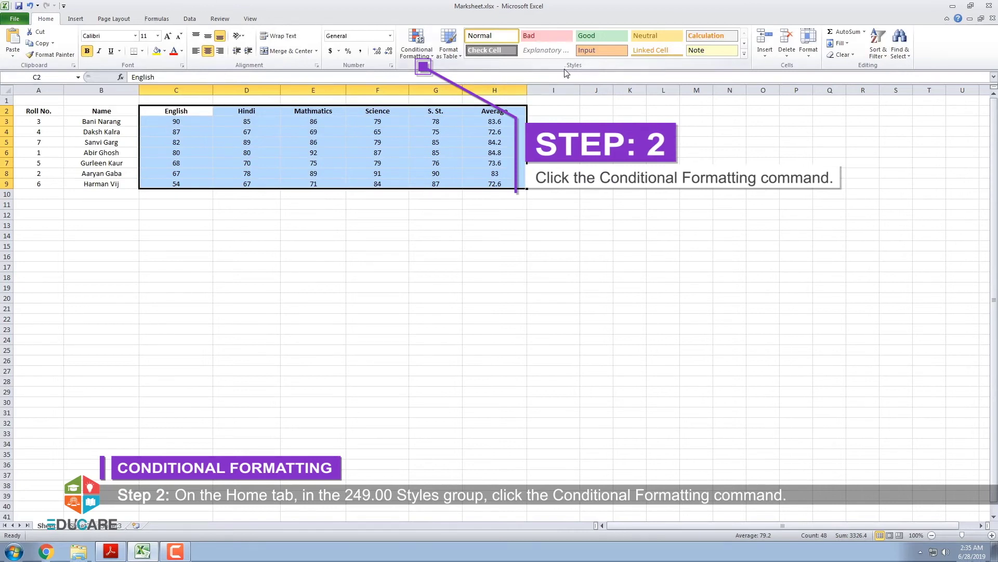
click(432, 56)
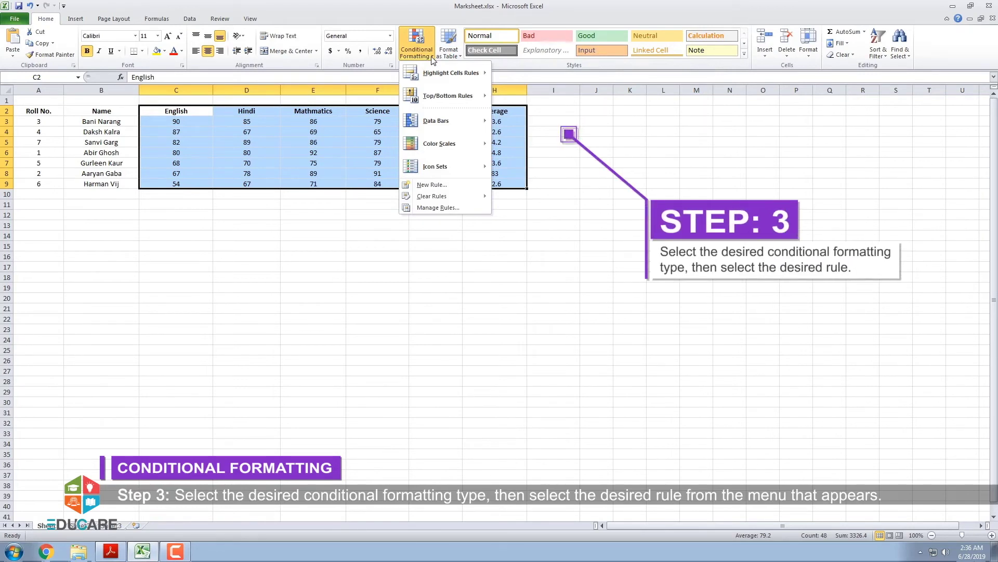
mouse_move(432, 74)
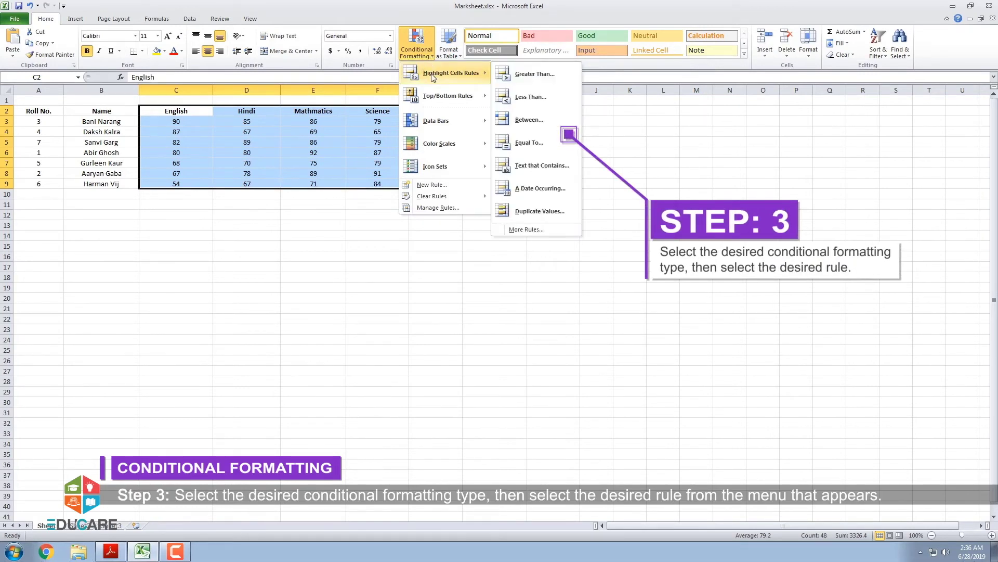
Add a Greater Than 85 rule using Green Fill with Dark Green Text.
click(526, 74)
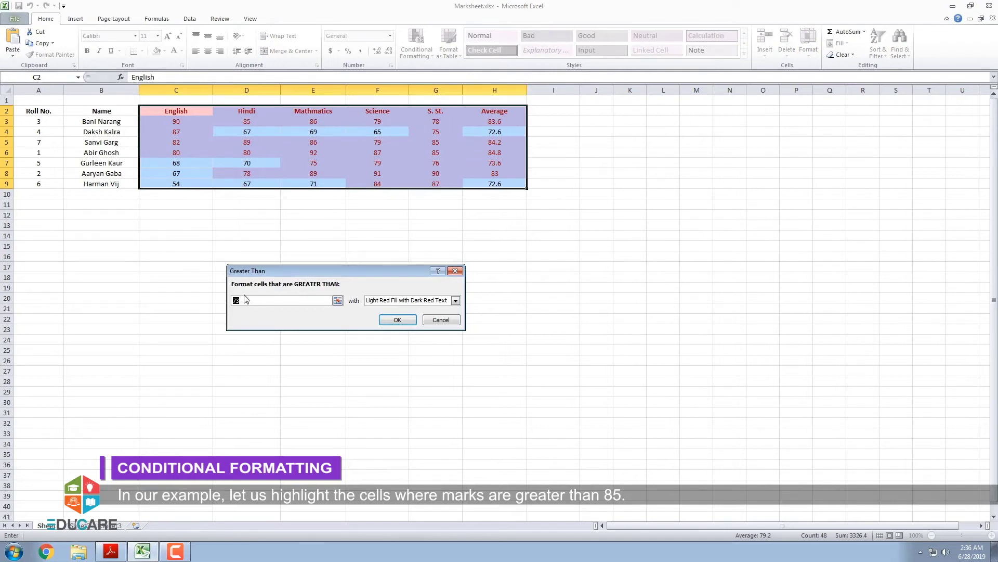
text(85)
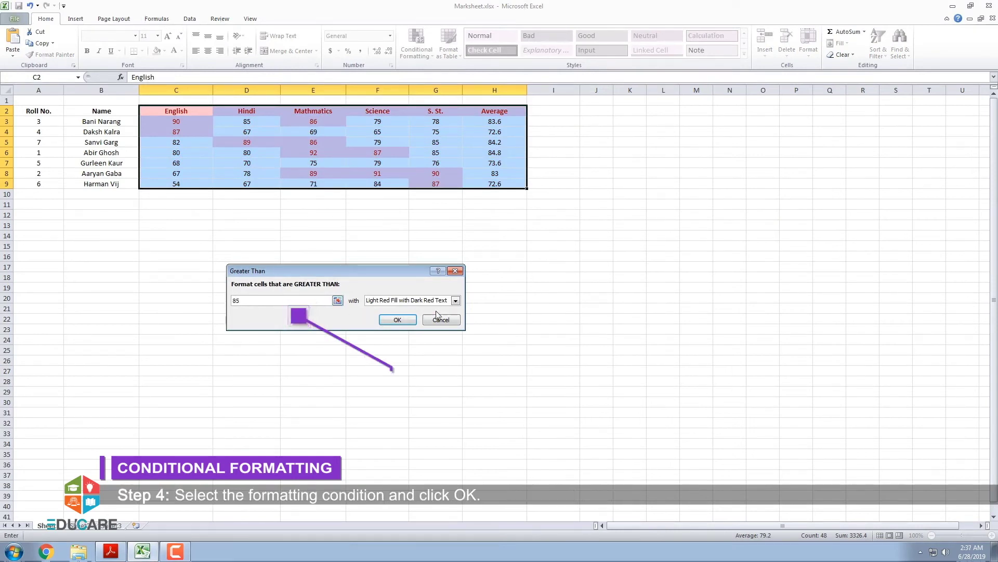
click(455, 300)
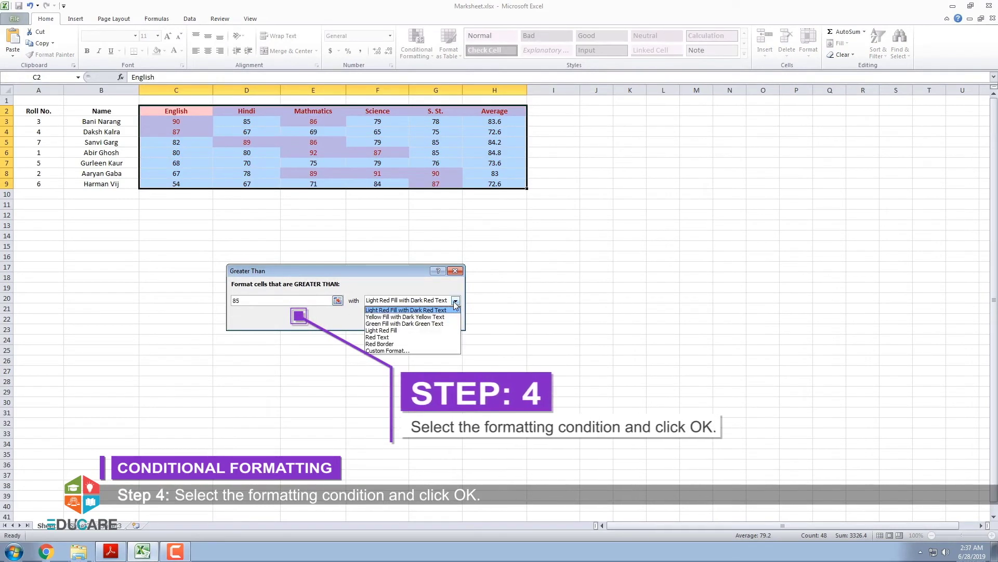
click(451, 324)
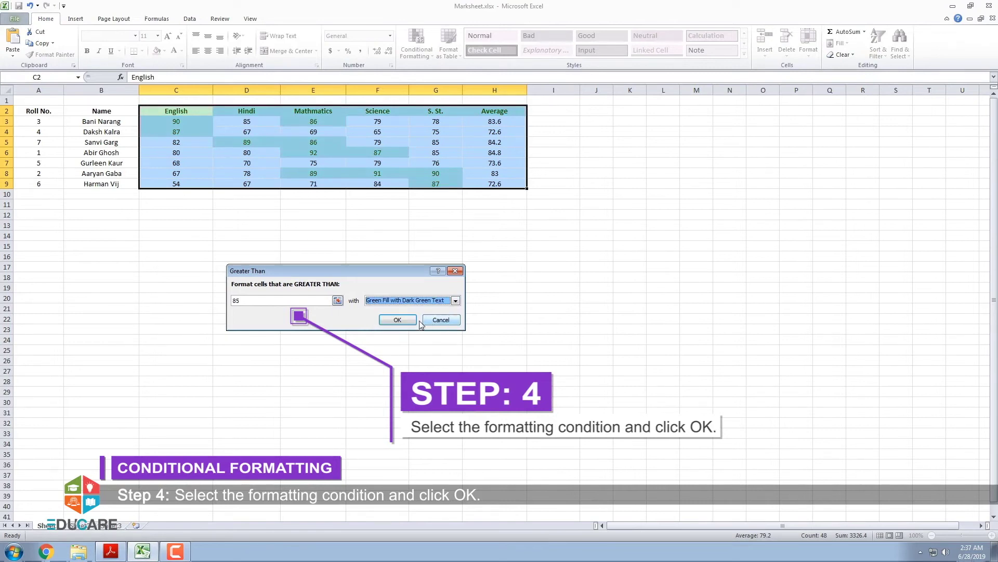
click(398, 320)
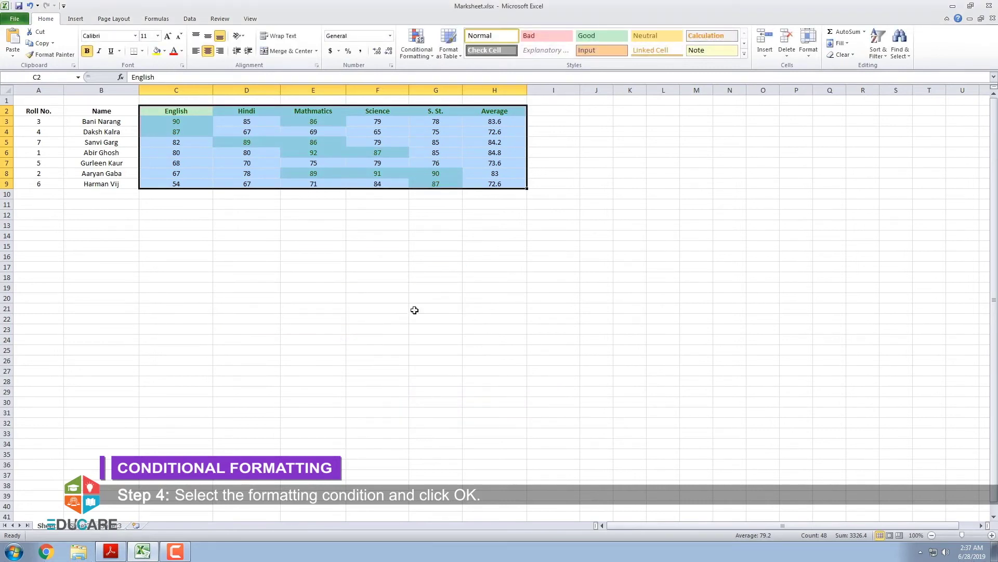
Deselect the table, then use Clear Rules from Entire Sheet under Conditional Formatting.
click(544, 204)
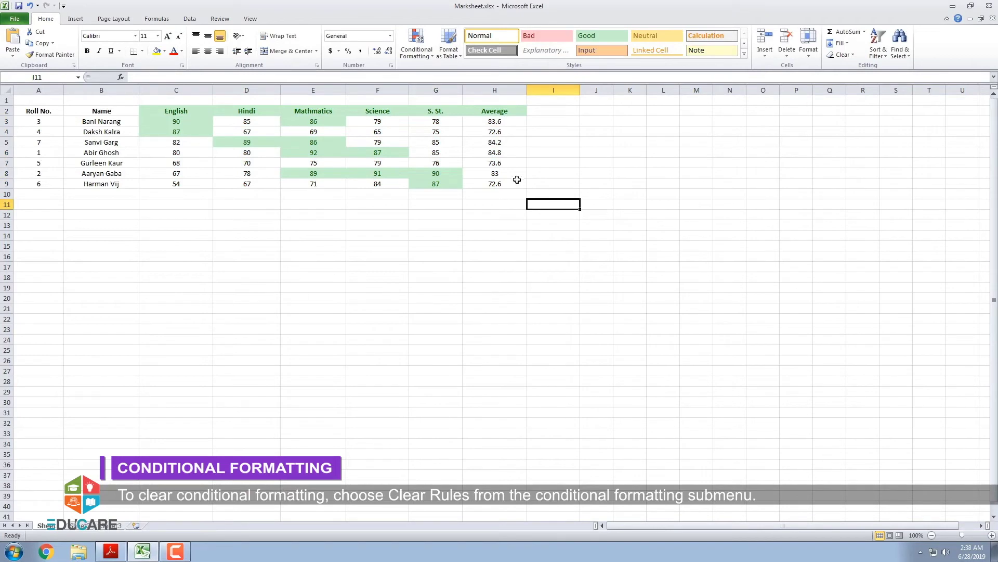
click(429, 59)
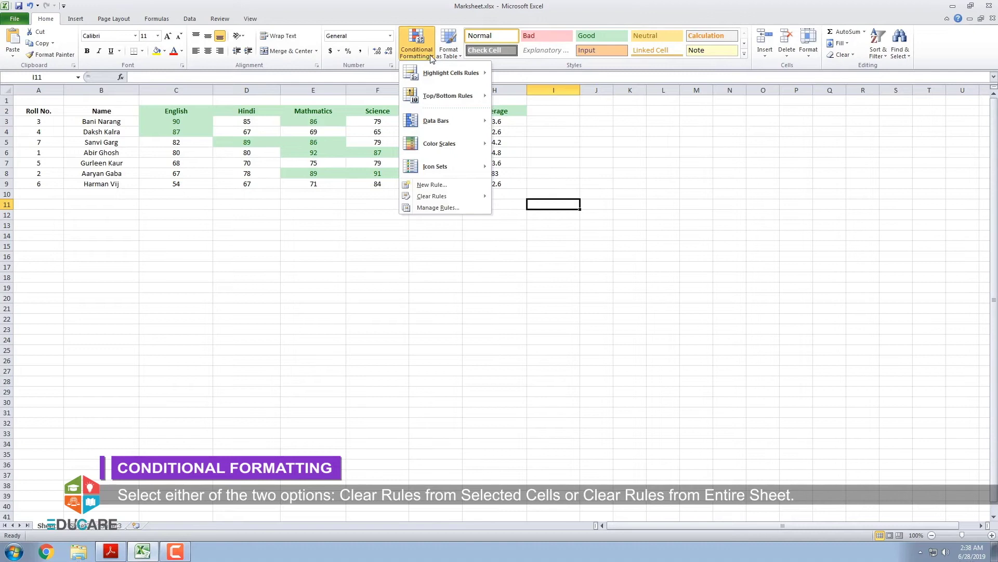
mouse_move(429, 196)
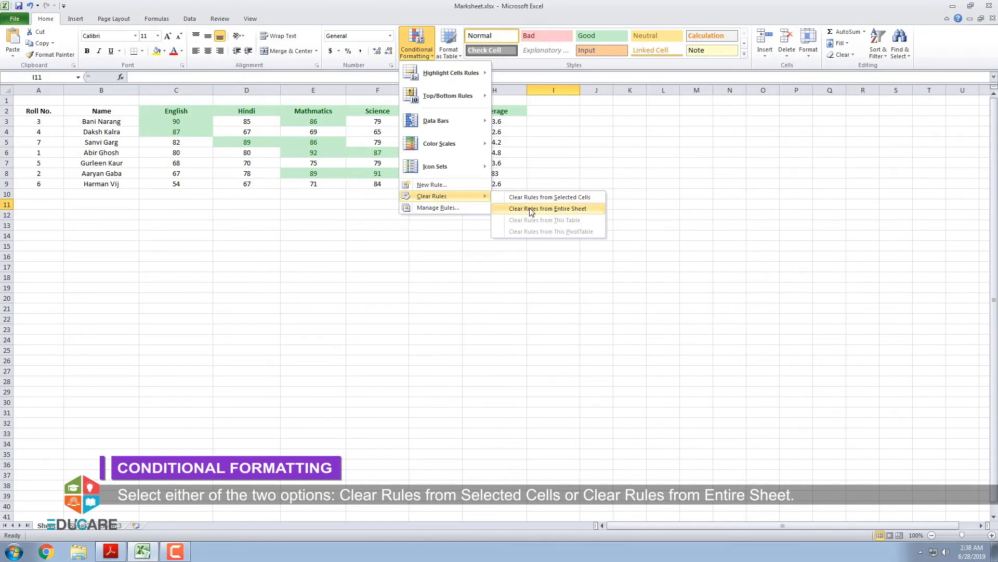
click(530, 208)
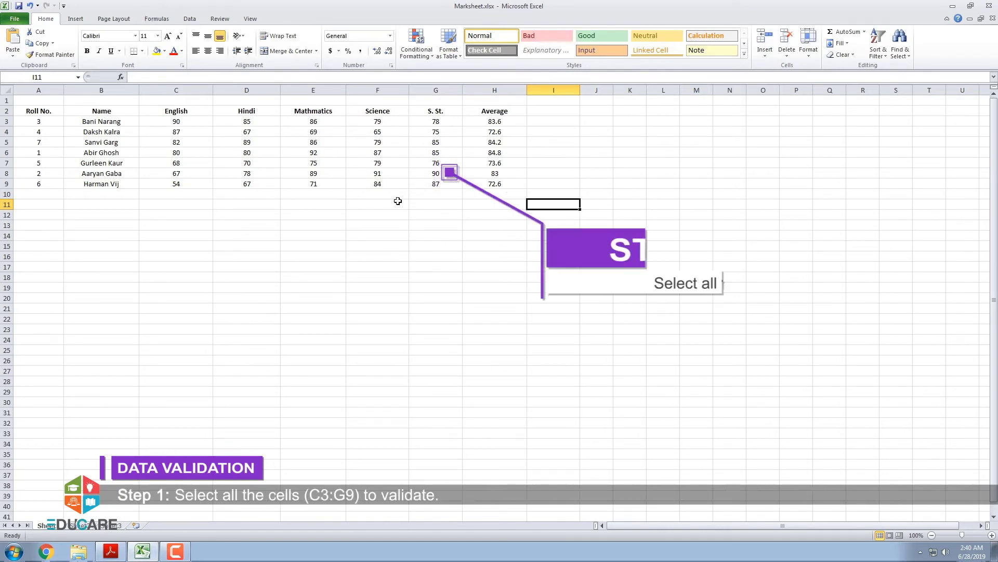
Select marks C3:G9 and open the Data Validation dialog from the Data tab.
click(159, 121)
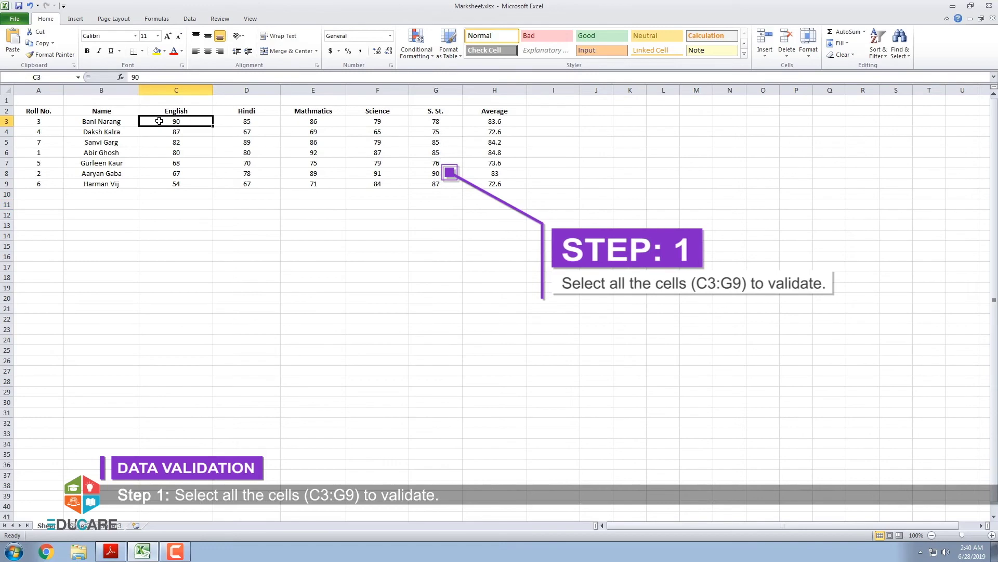
drag(159, 120, 483, 183)
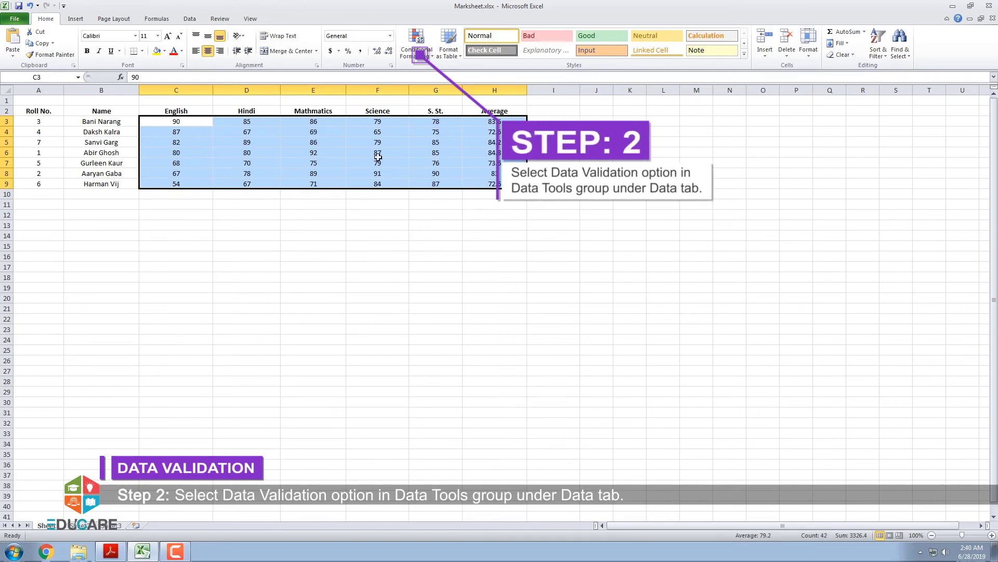
click(189, 20)
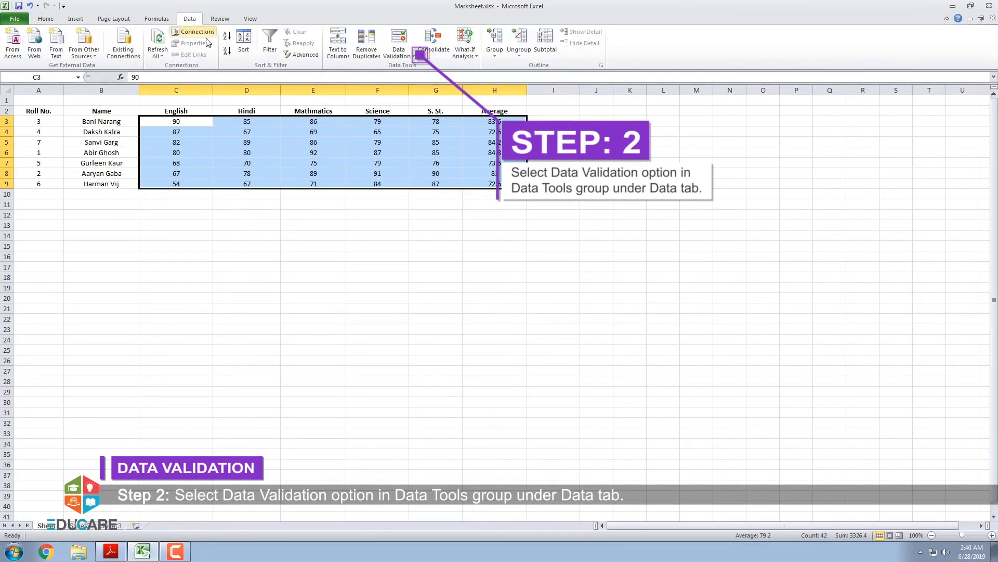
click(408, 55)
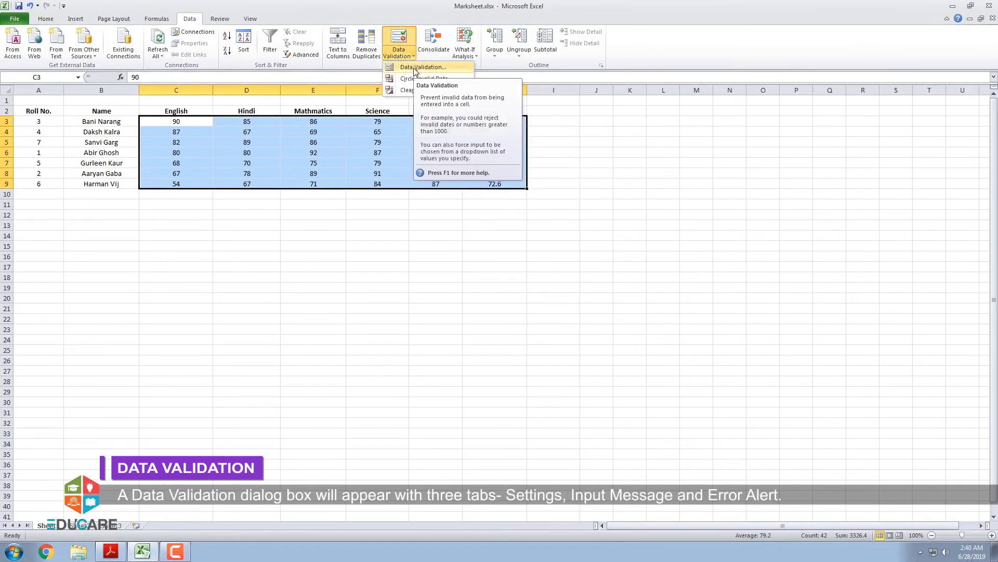
click(415, 68)
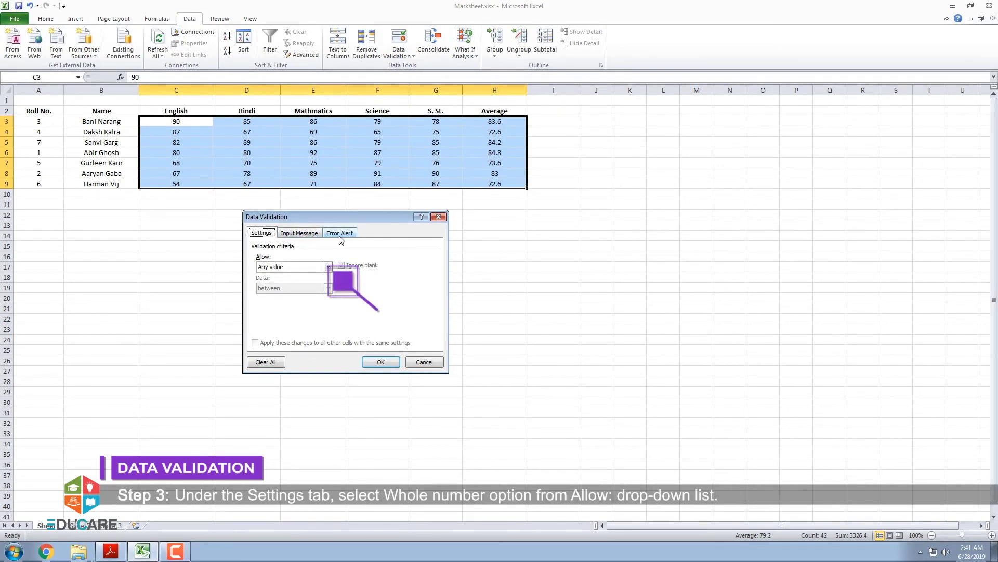
Set the validation rule to Whole number, between, minimum 0 and maximum 100.
click(329, 267)
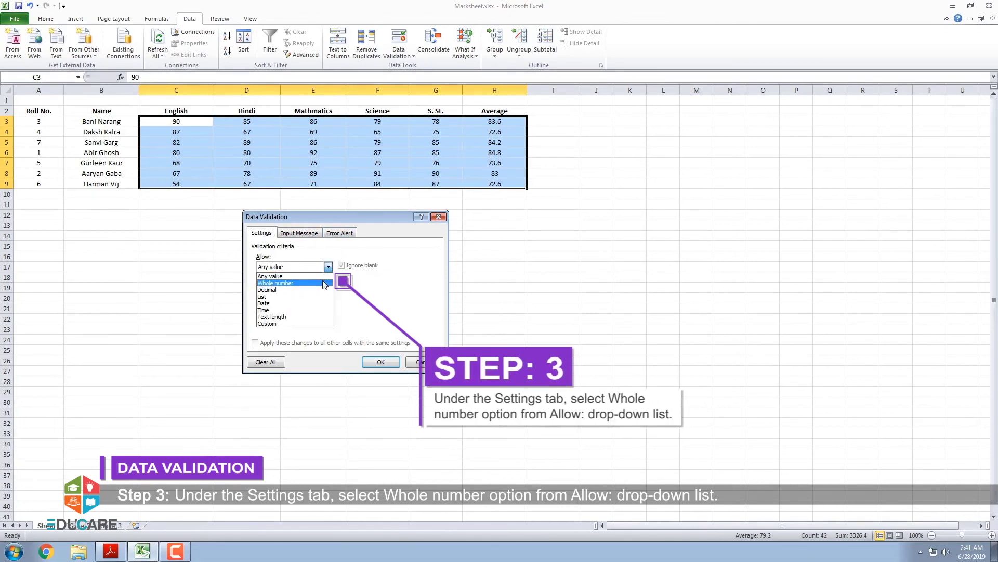
click(324, 283)
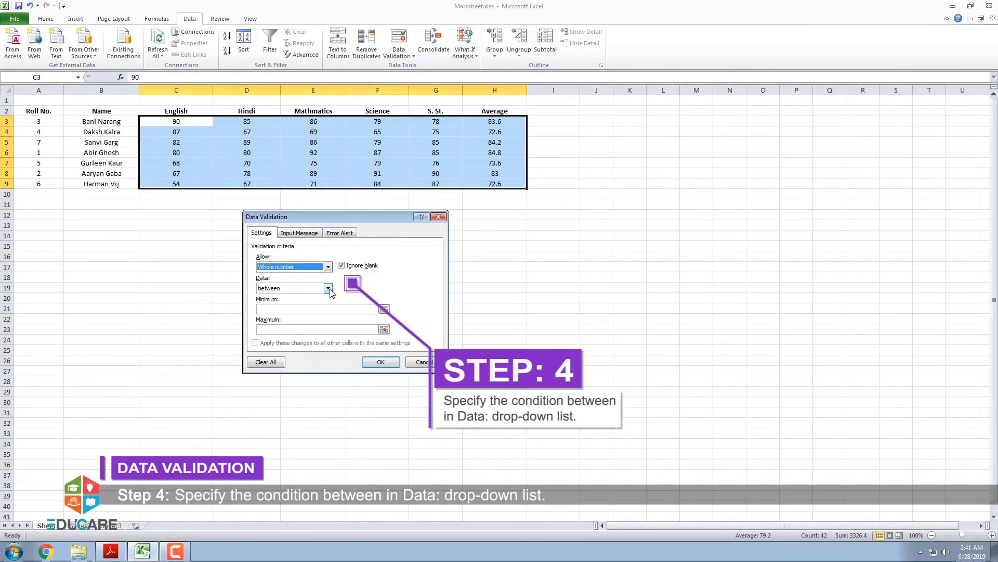
click(330, 289)
click(327, 298)
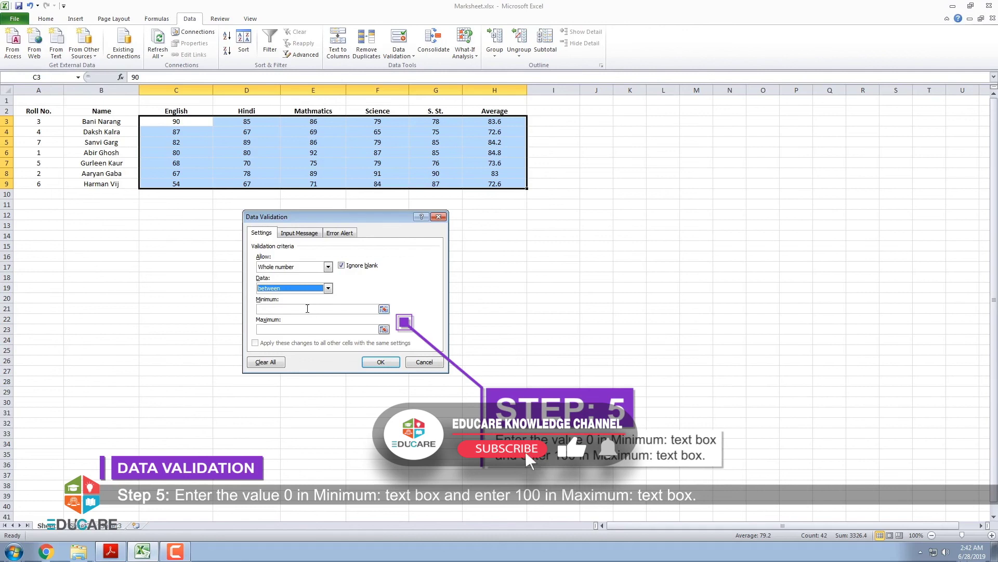
click(308, 308)
text(0)
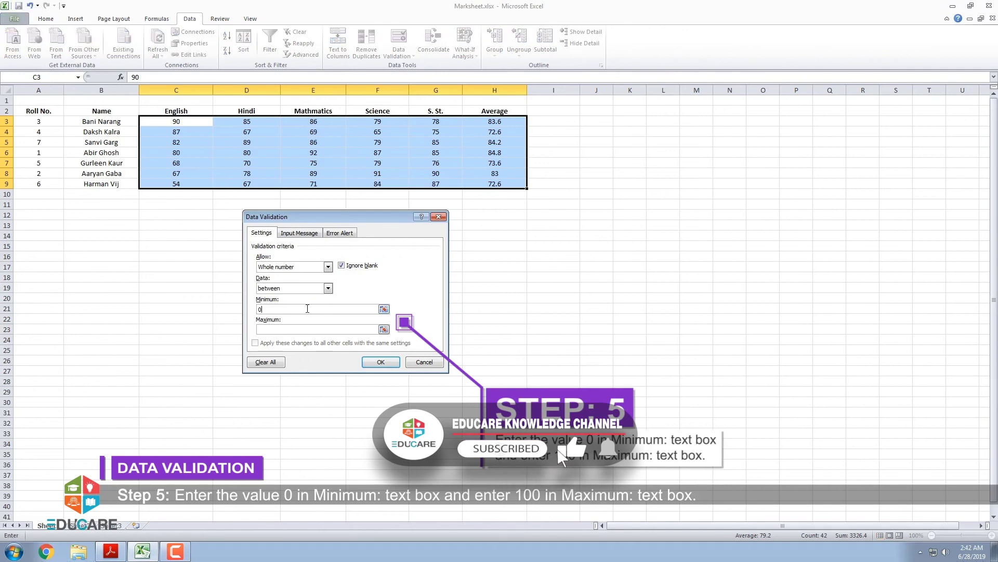
click(297, 328)
text(10)
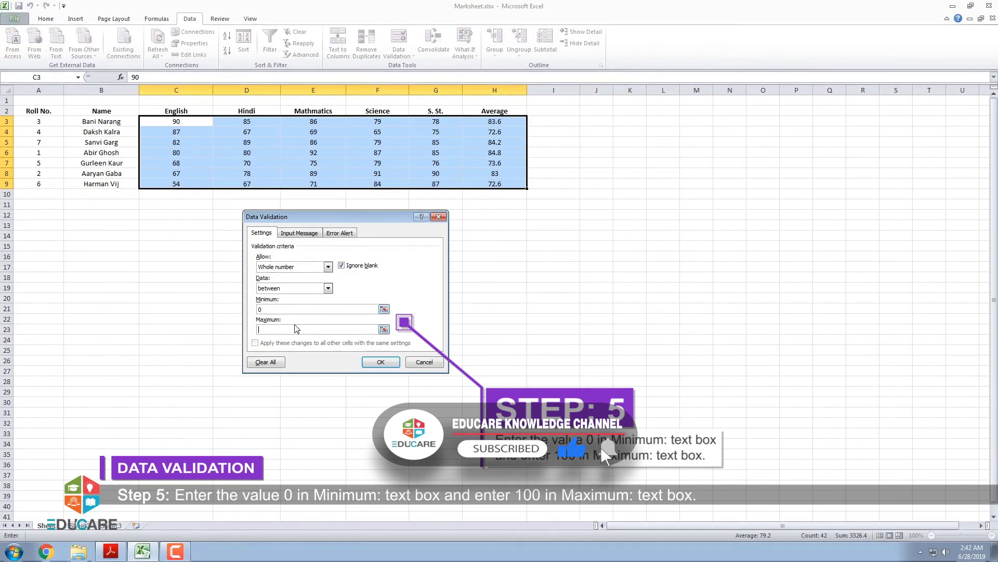
text(0)
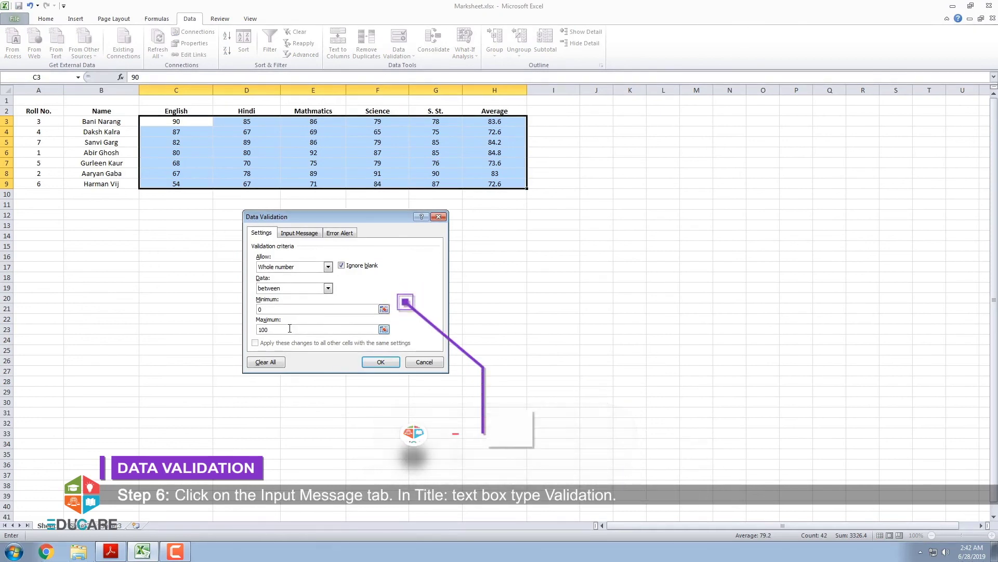
Add an input message titled 'Validation' with the text 'enter value between 0 to 100'.
click(303, 235)
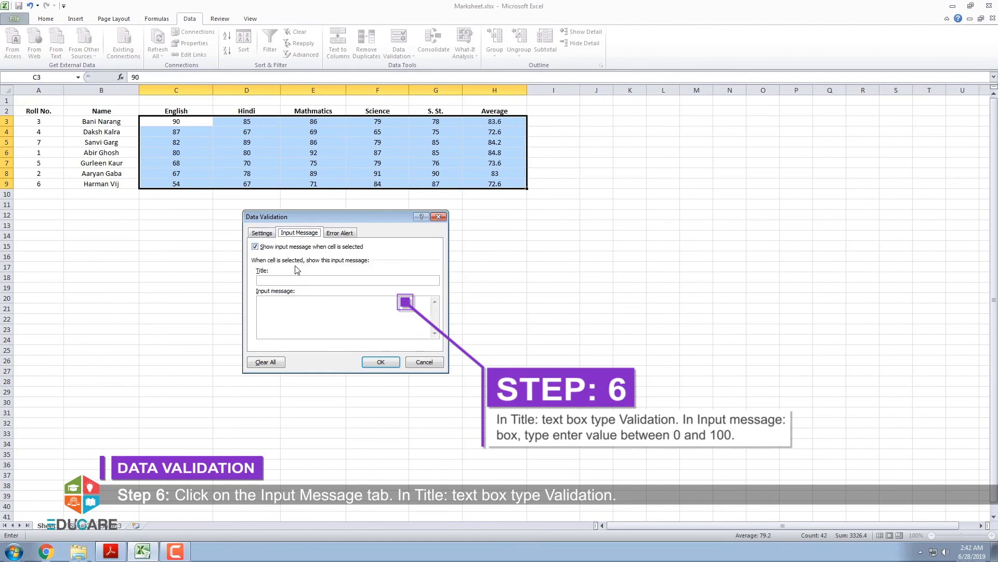
click(295, 282)
text(Validation)
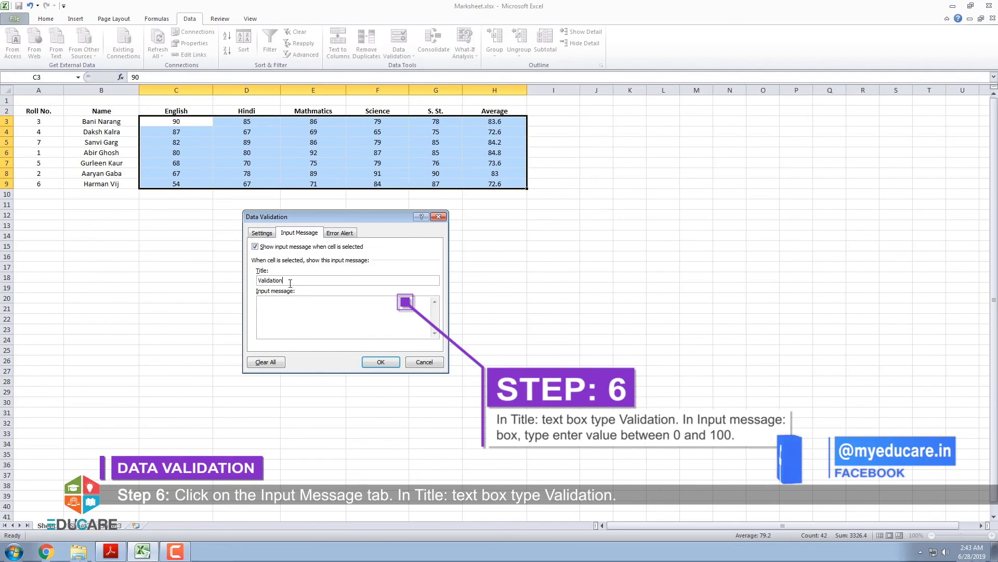
click(279, 302)
text(enter)
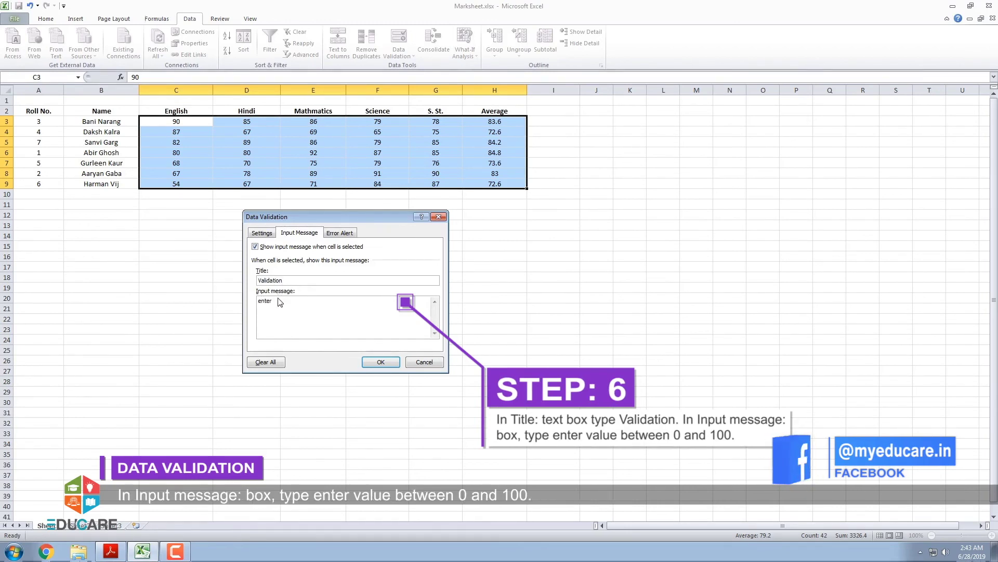
text( value between 0 to)
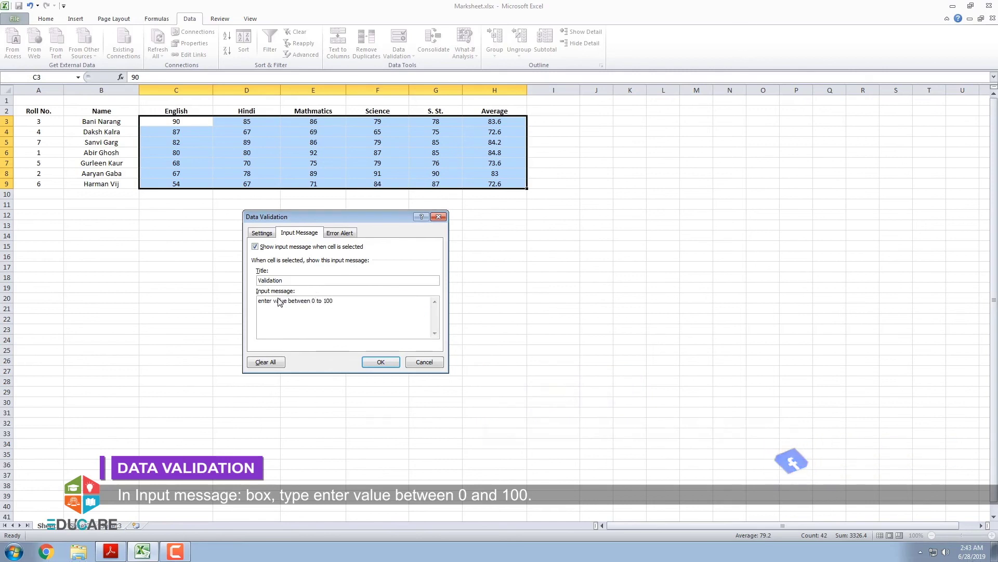
text( 100)
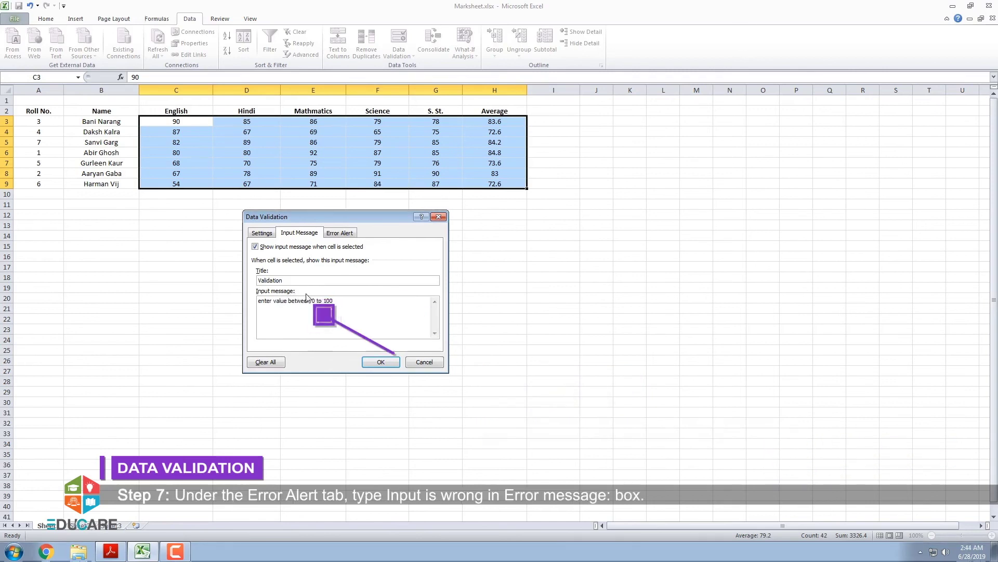
Give the Stop-style error alert the message 'Input is wrong'.
click(348, 235)
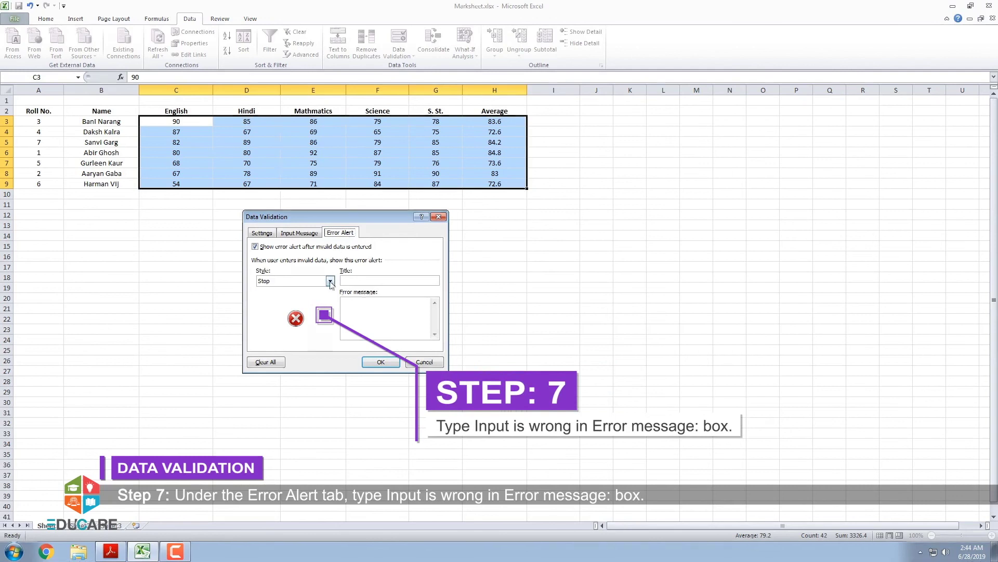
click(358, 312)
text(Input is wrong)
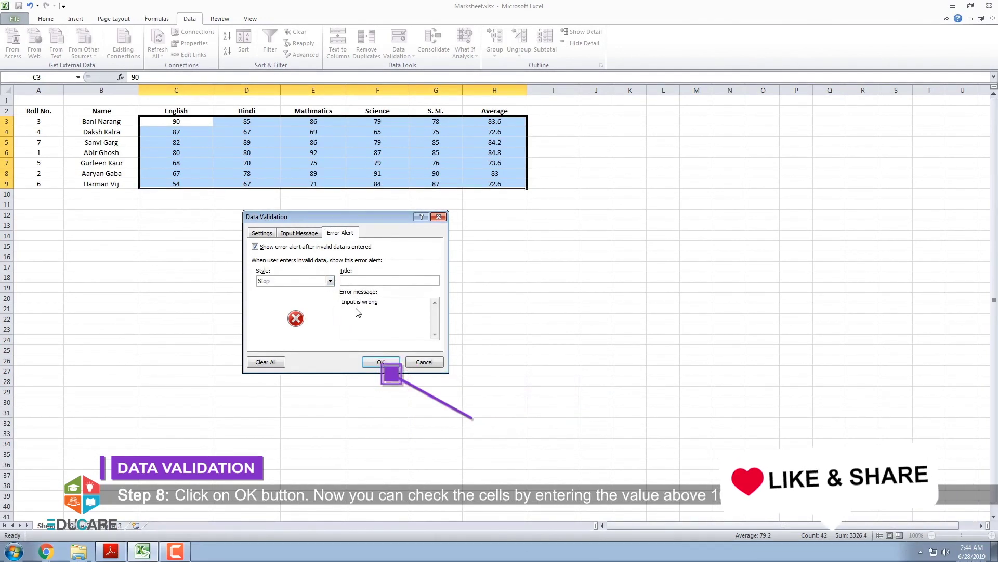
Apply the validation, then enter 200 in E5 to trigger the 'Input is wrong' alert.
click(380, 362)
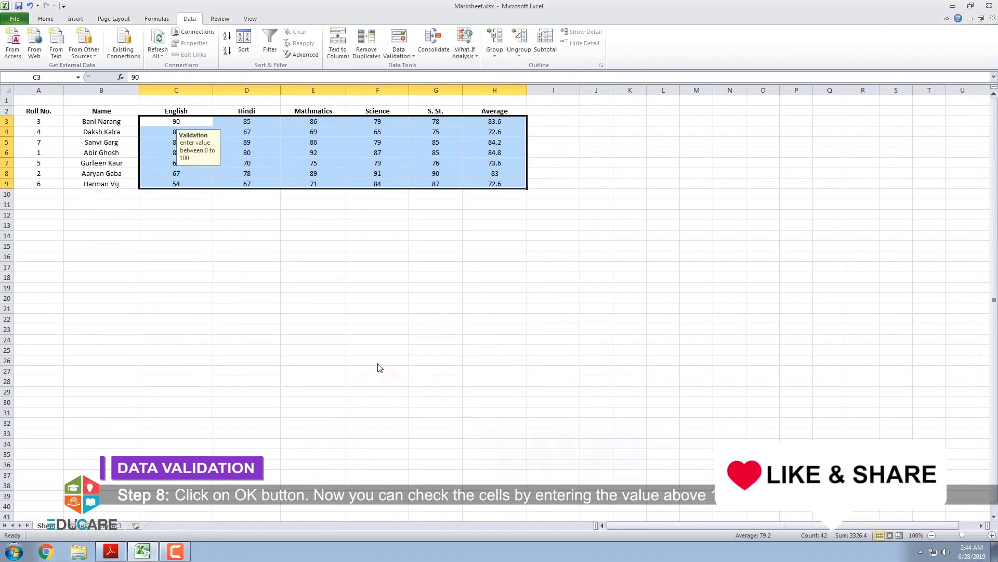
click(537, 204)
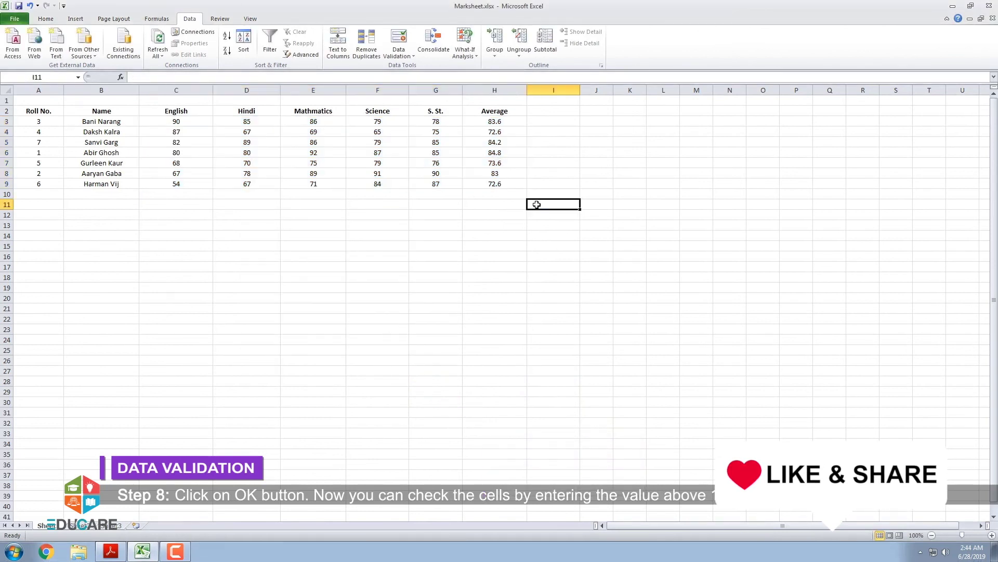
click(315, 144)
text(200)
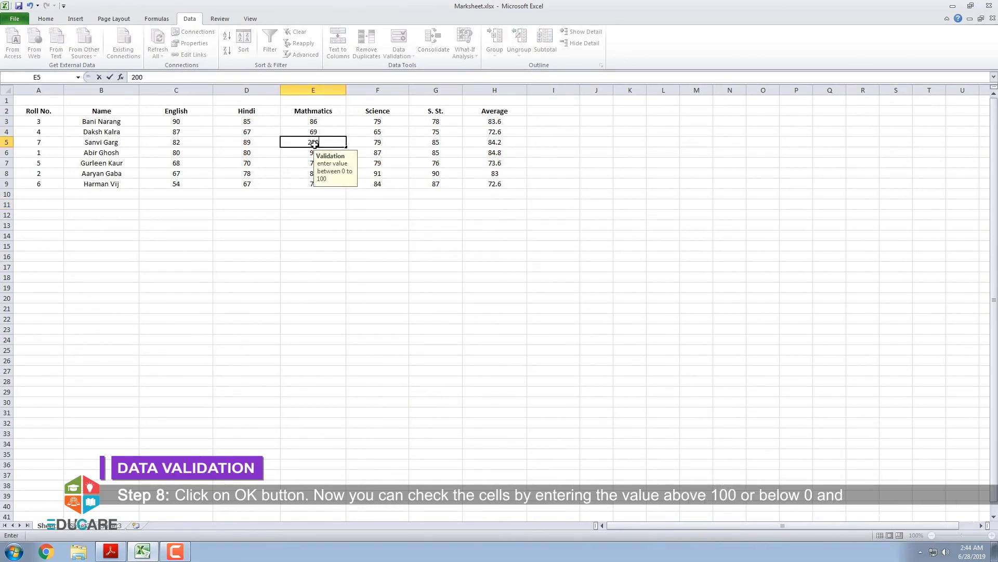
key(Return)
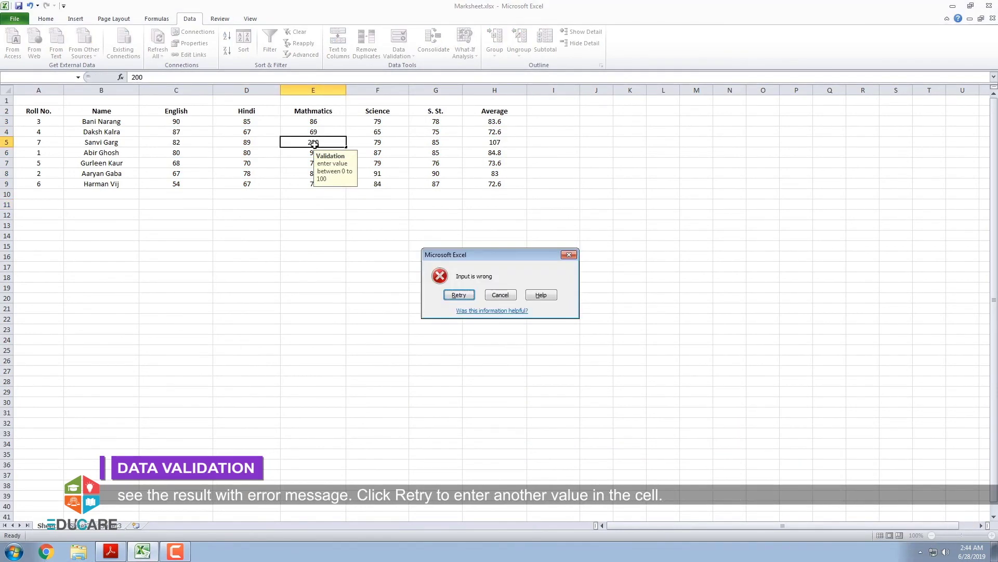